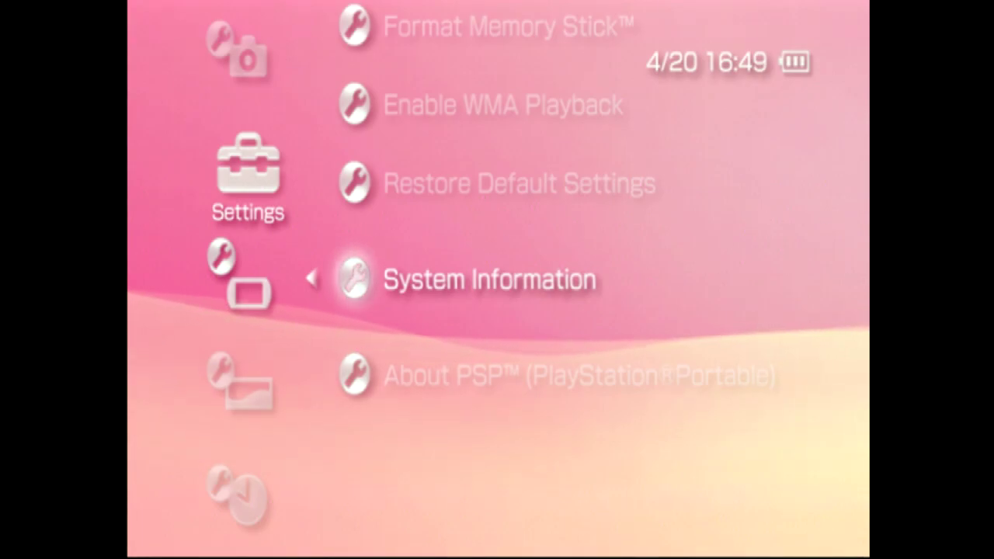
key("Escape")
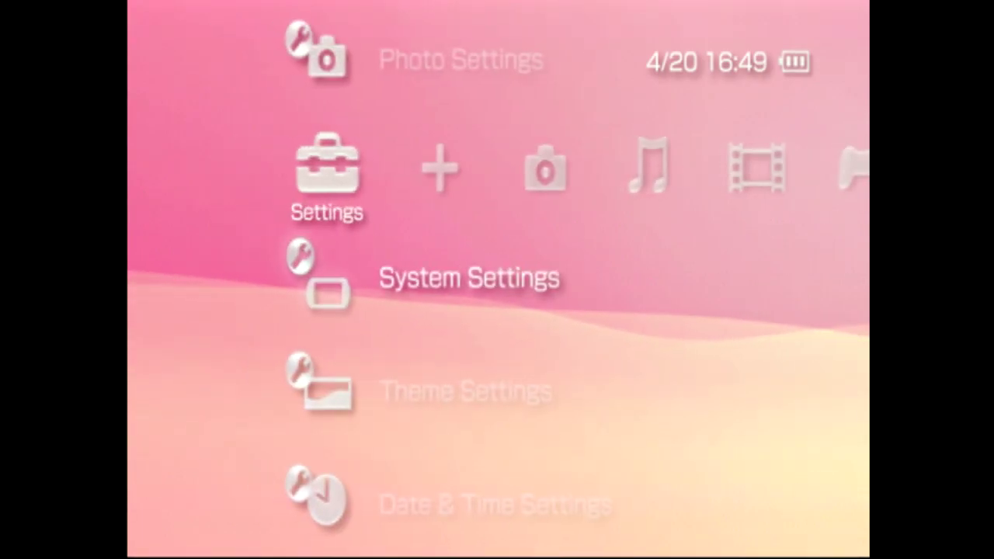
key("Return")
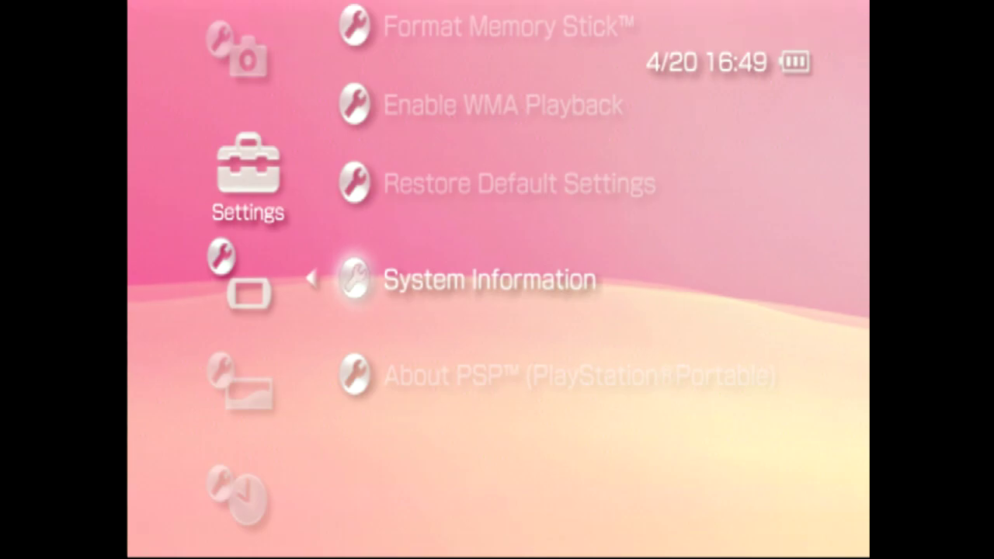
key("Up")
key("Up")
key("Escape")
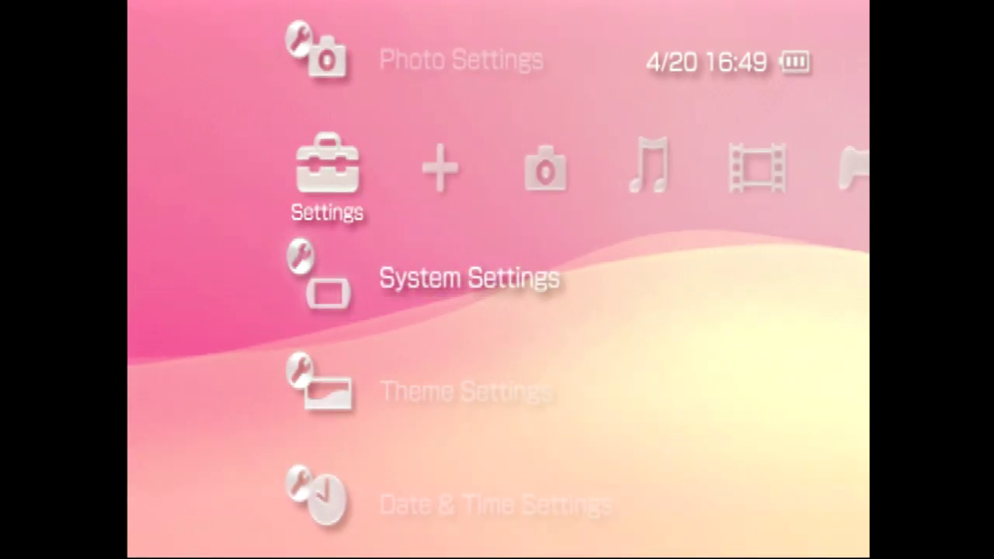
Step: Format the Memory Stick from System Settings, agreeing to delete all data on it, and dismiss the completion screen
key("Return")
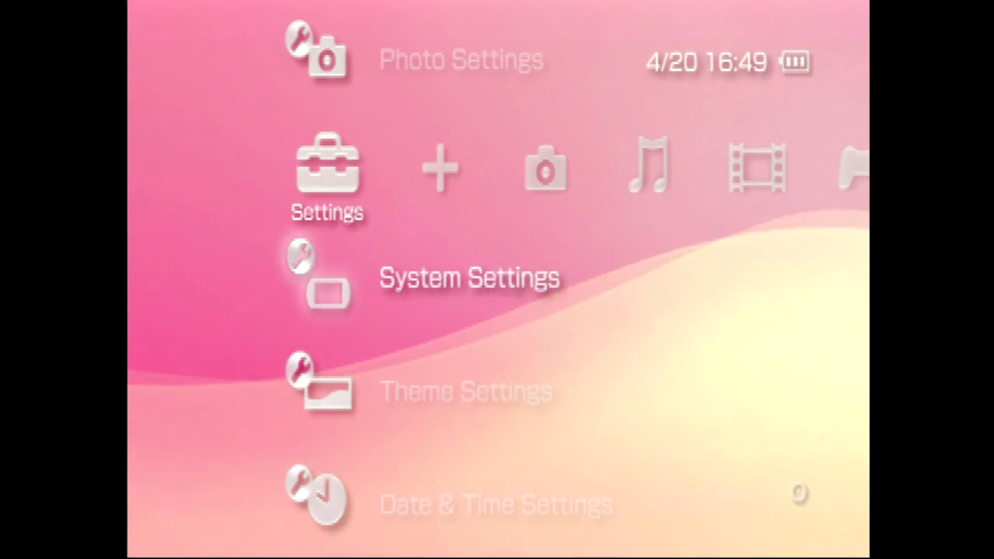
key("Up")
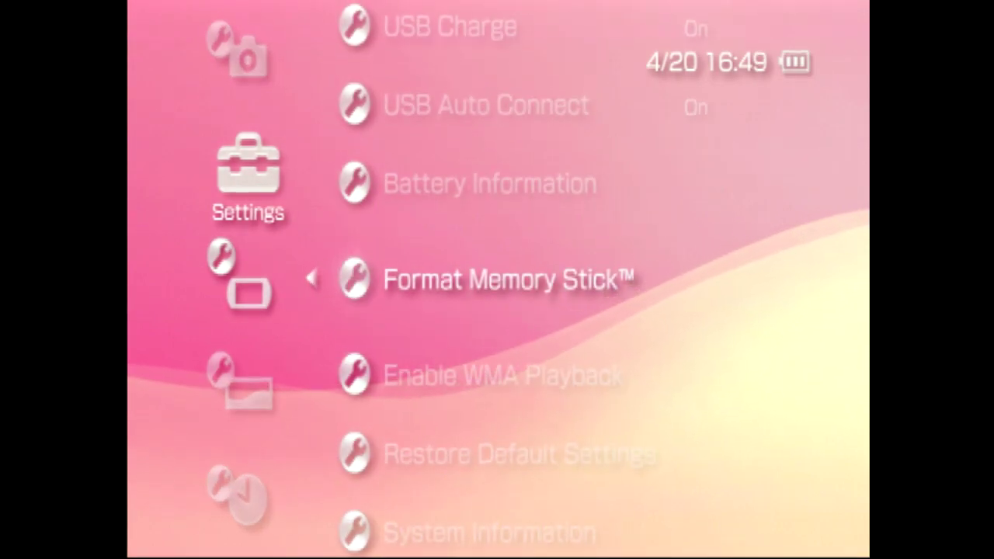
key("Return")
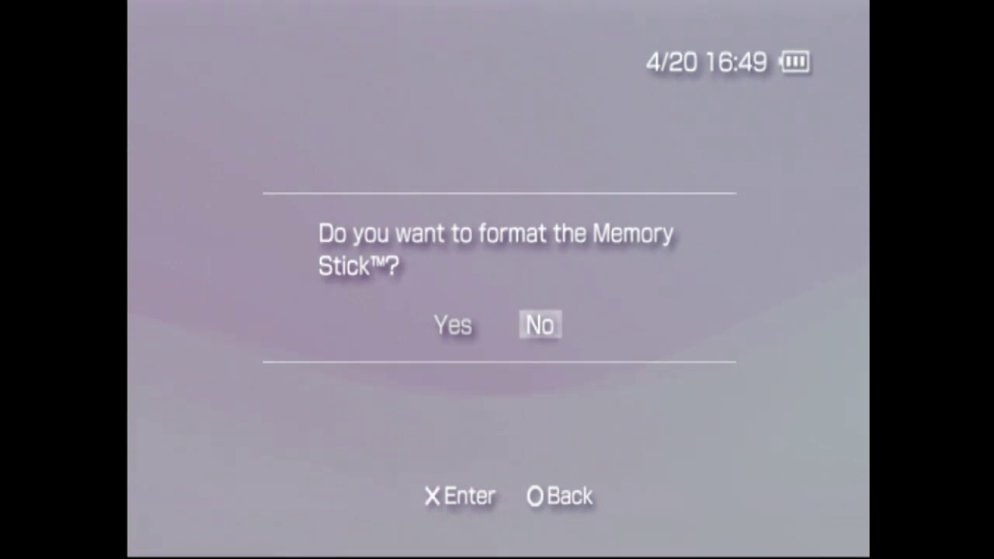
key("Left")
key("Return")
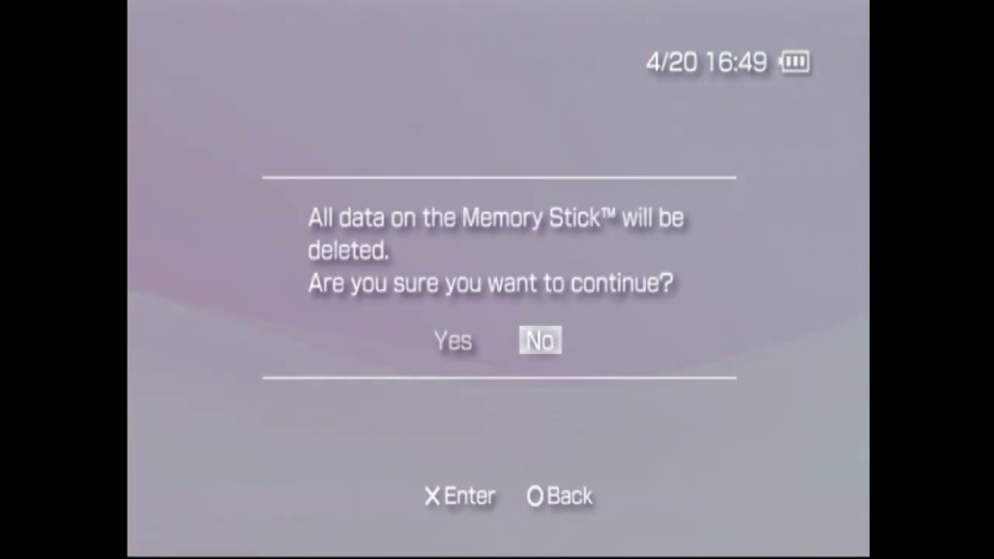
key("Left")
key("Return")
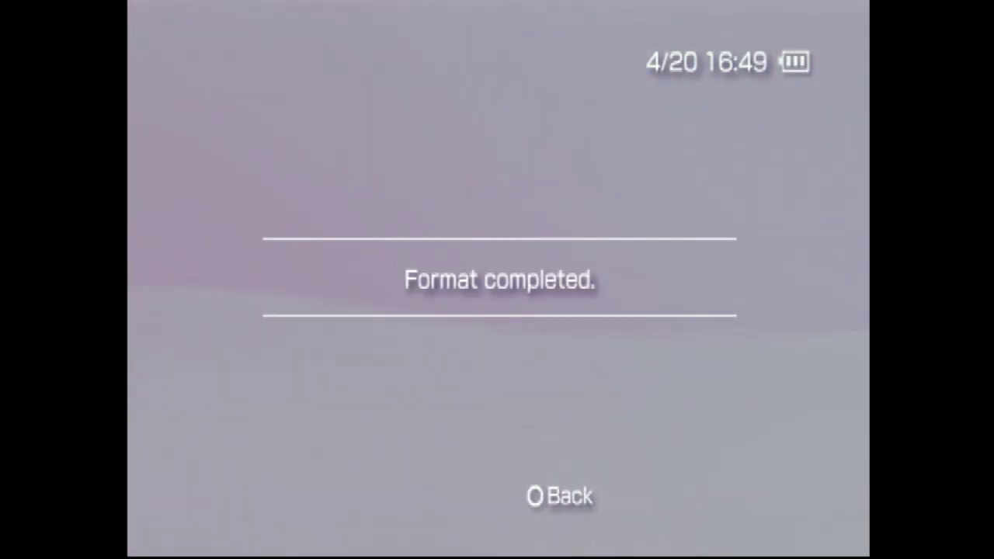
key("Escape")
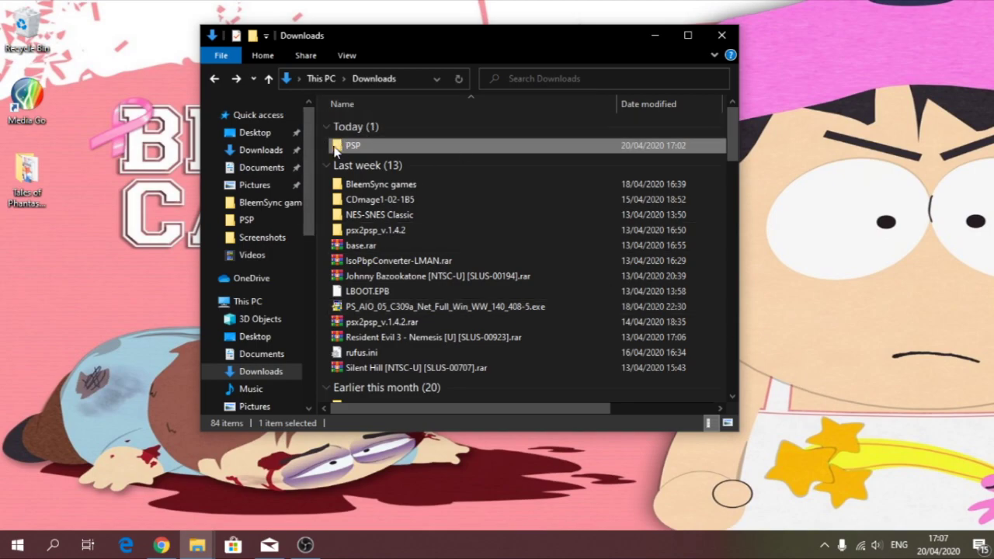
Step: Switch to File Explorer, open the PSP folder in Downloads, and arrange its window and the USB Drive (D:) window side by side
mouse_move(335, 151)
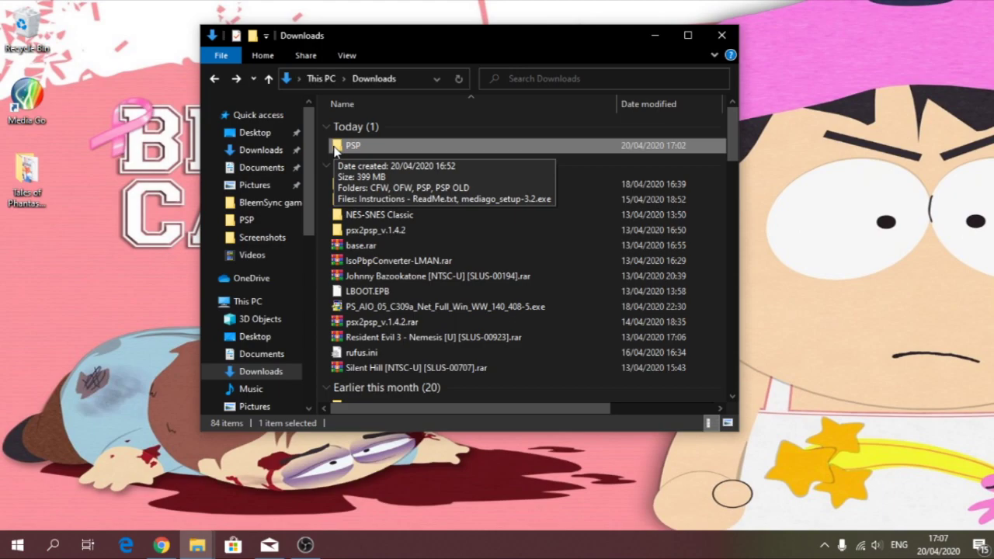
double_click(341, 146)
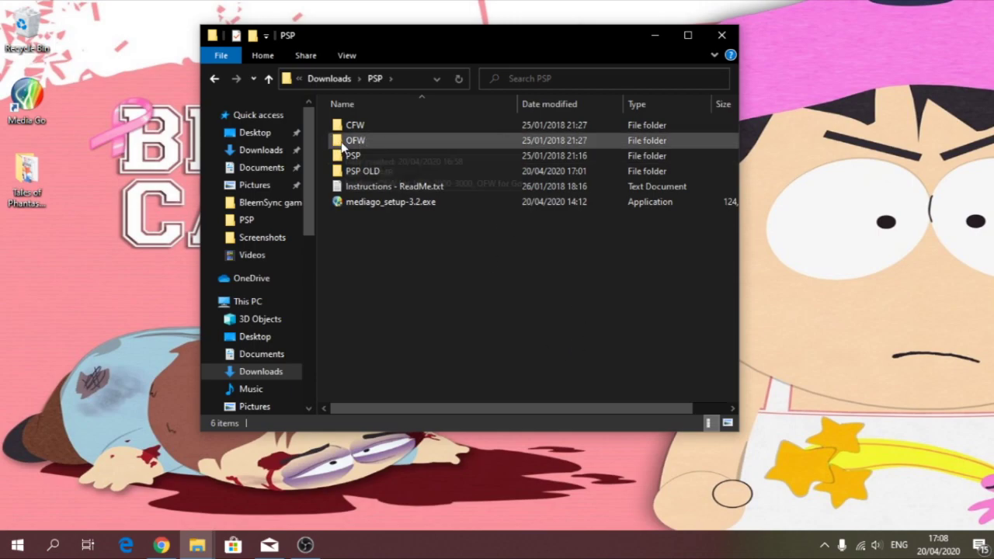
mouse_move(342, 146)
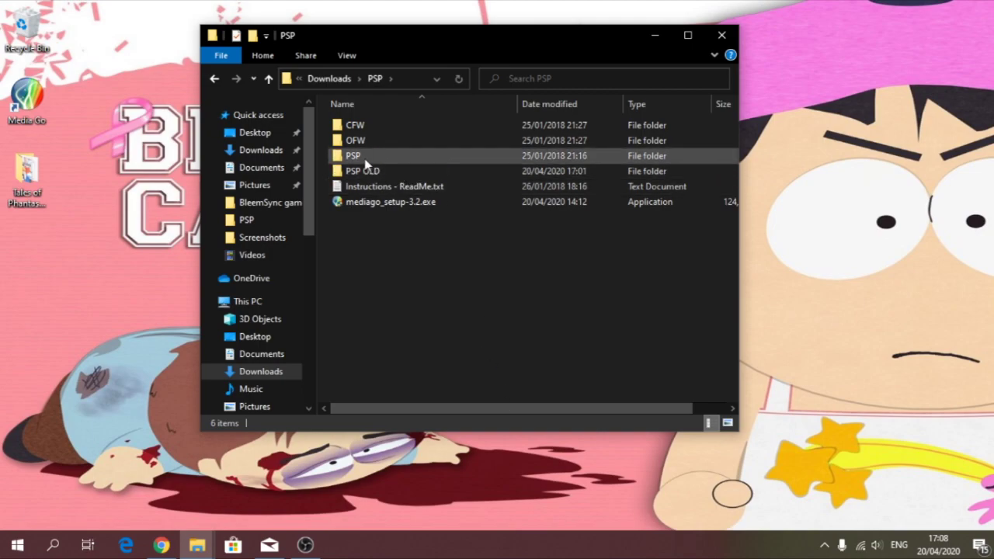
mouse_move(367, 163)
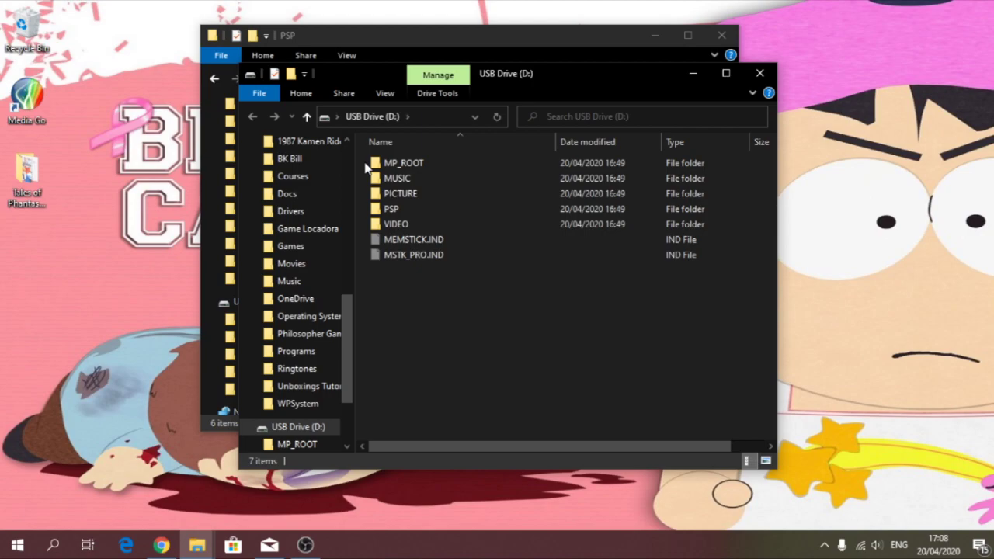
left_click_drag(526, 75, 677, 71)
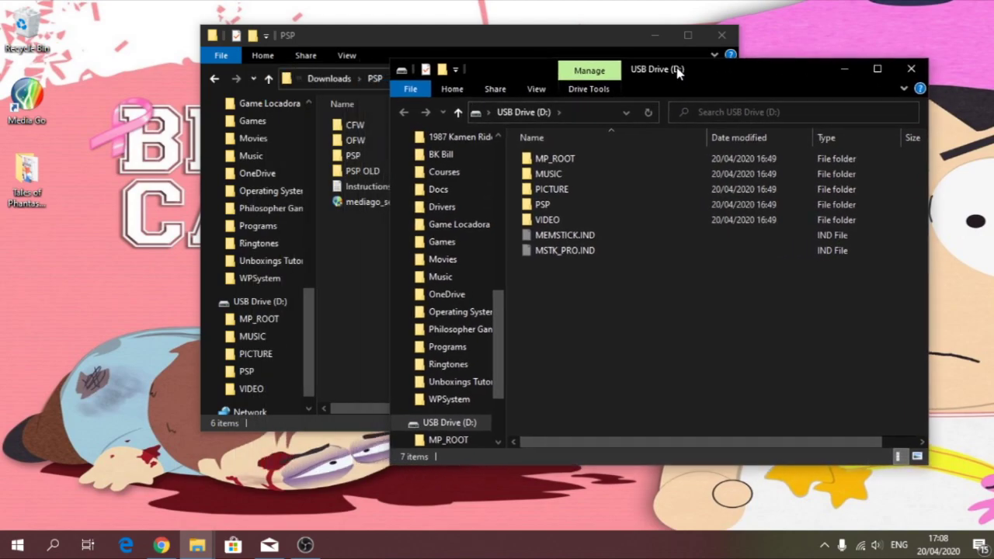
left_click_drag(469, 39, 332, 37)
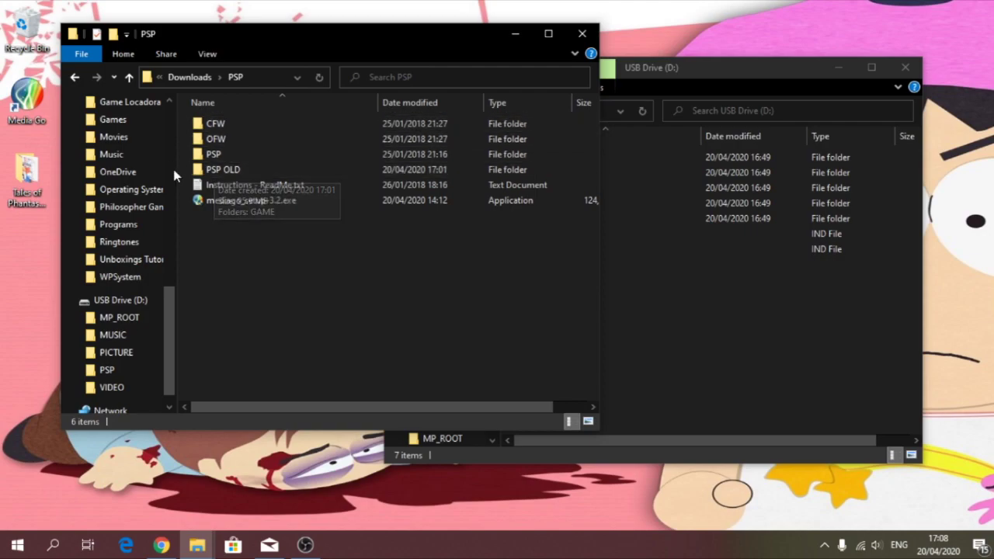
Step: Look into the PSP OLD folder and the inner PSP folder's GAME subfolder, and return to Downloads > PSP
double_click(220, 169)
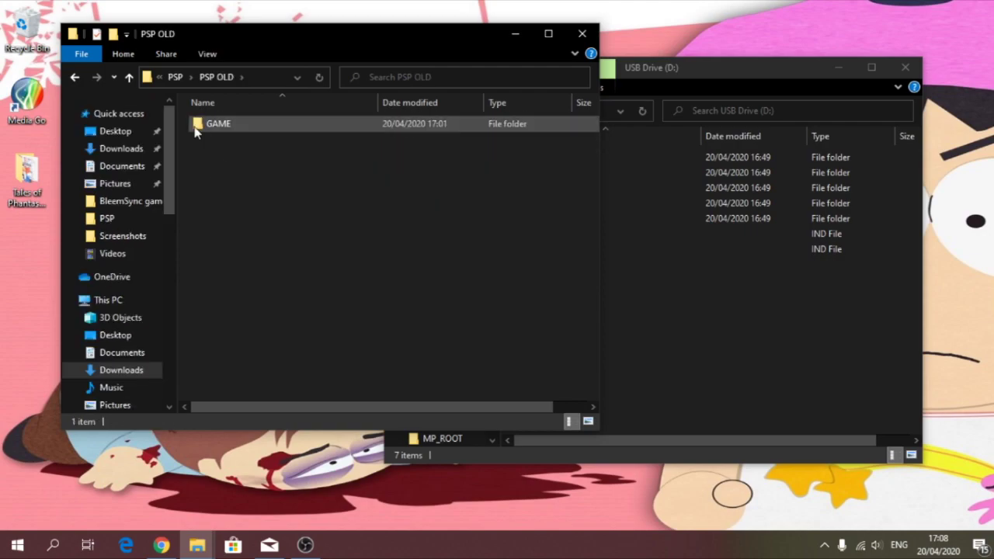
left_click(76, 78)
double_click(221, 154)
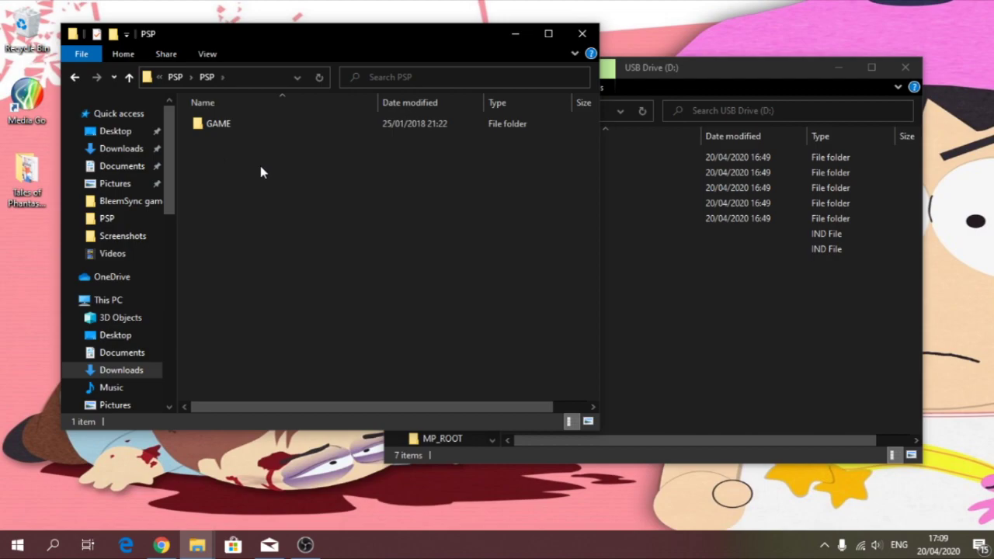
double_click(237, 128)
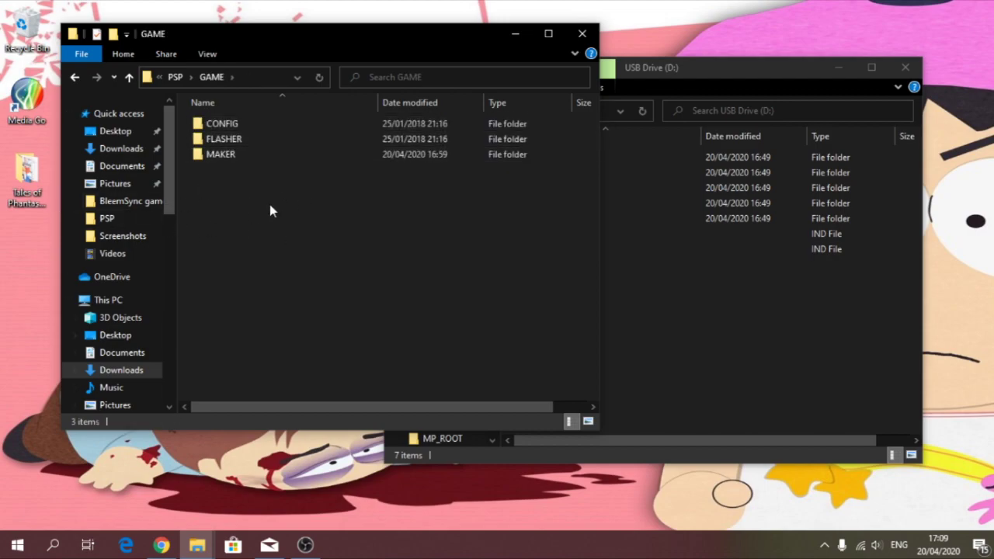
left_click(74, 80)
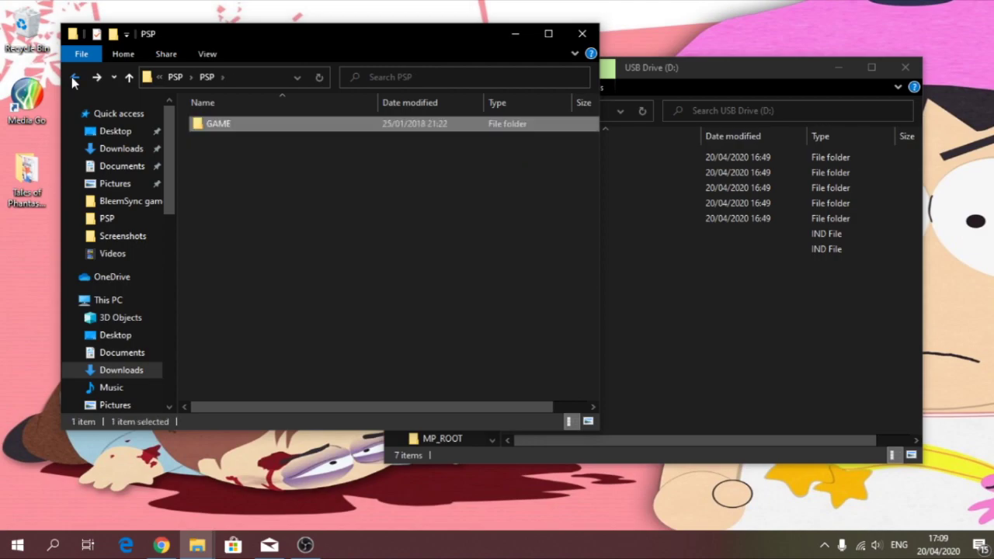
left_click(74, 80)
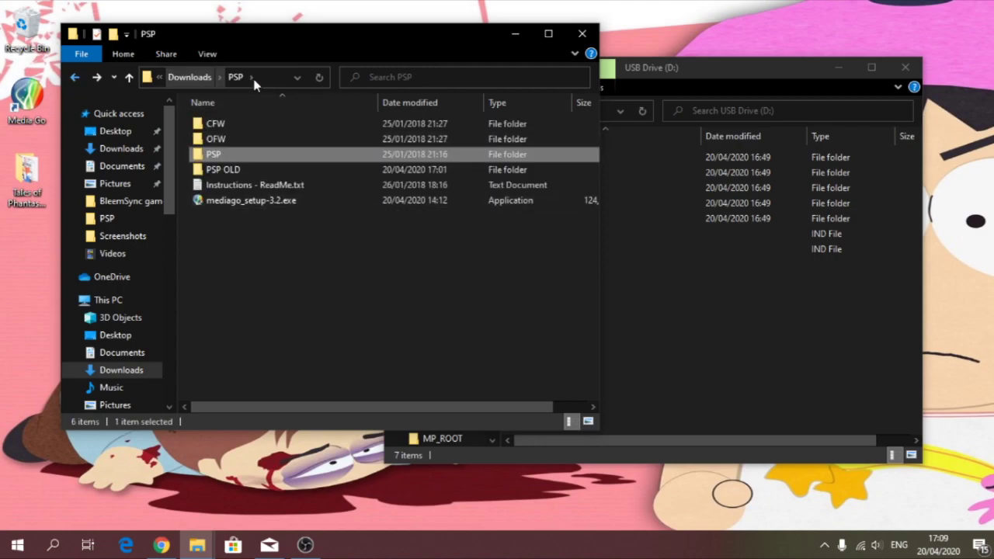
Step: Examine the GAME and UPDATE folders inside PSP OLD, and return to Downloads > PSP
double_click(223, 169)
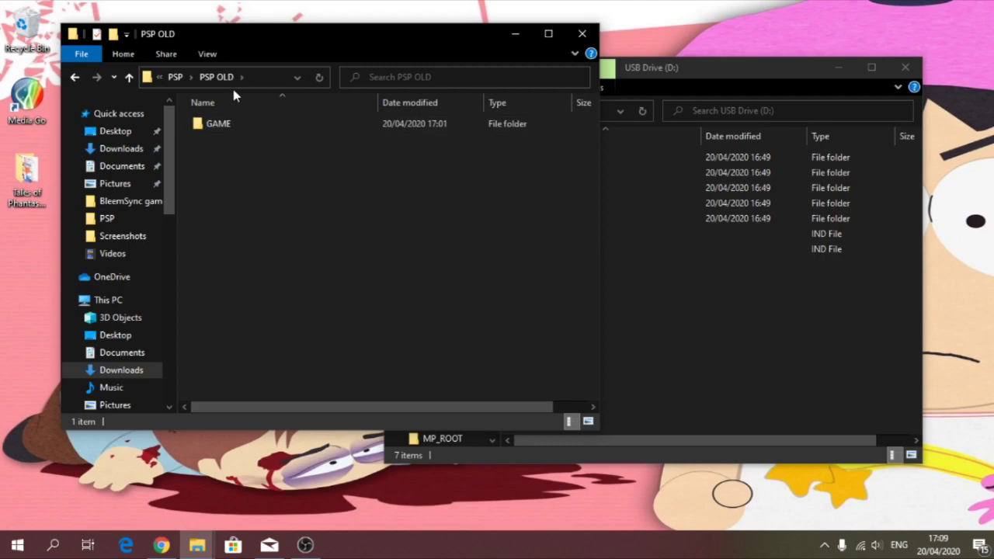
key("alt+Left")
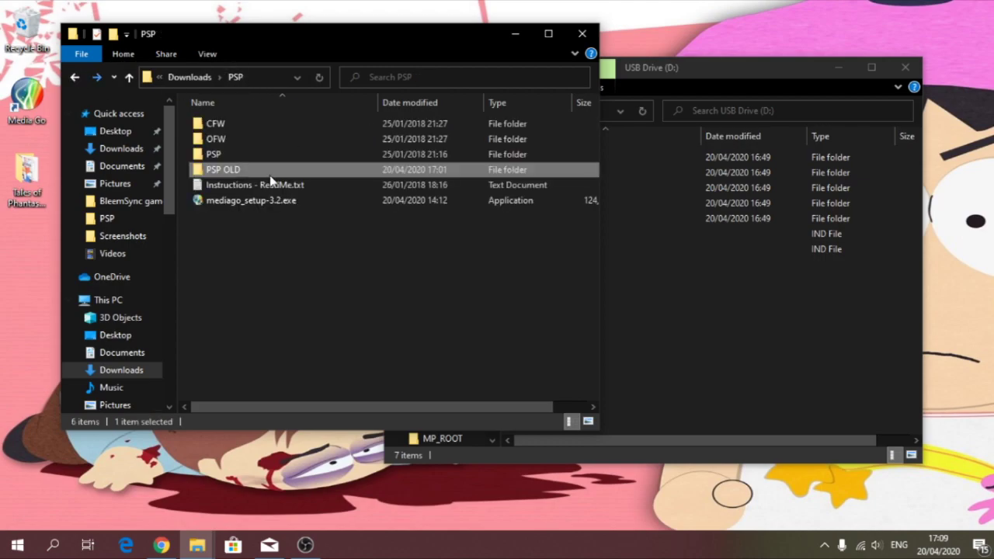
double_click(218, 176)
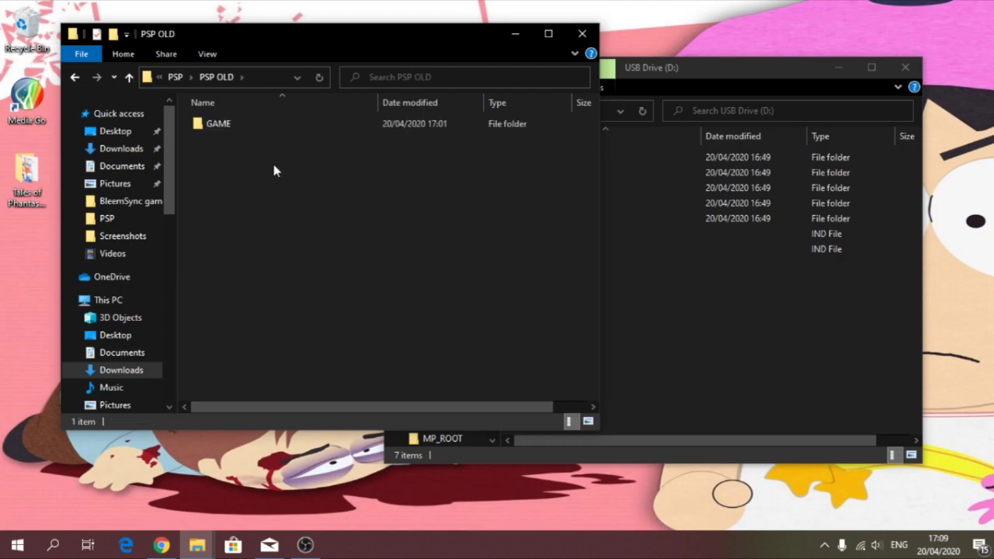
double_click(223, 128)
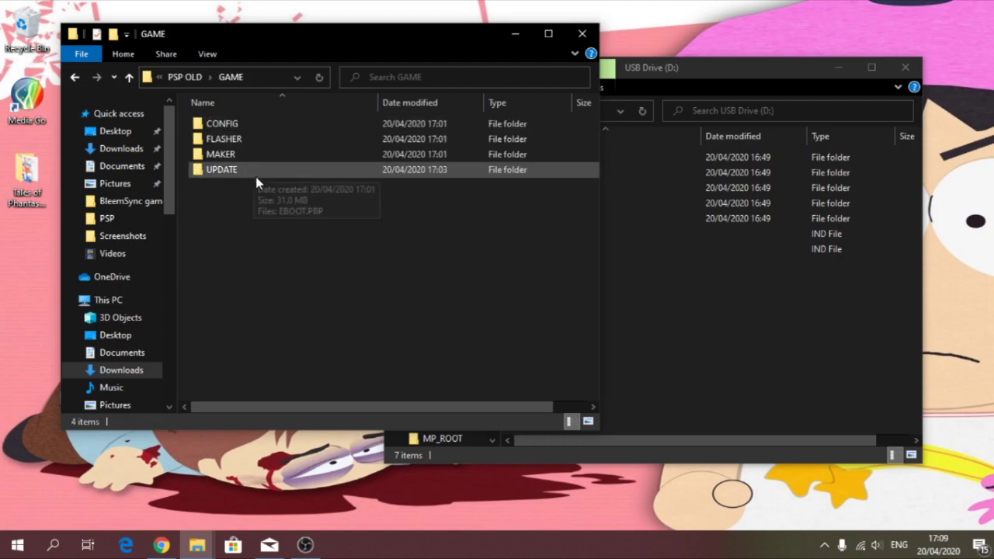
double_click(232, 175)
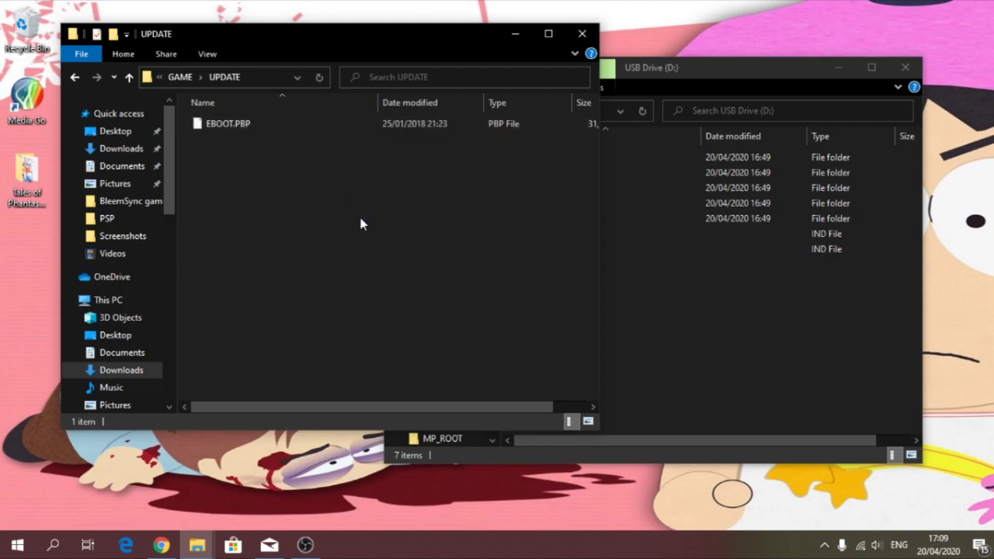
left_click(73, 77)
left_click(73, 78)
left_click(73, 78)
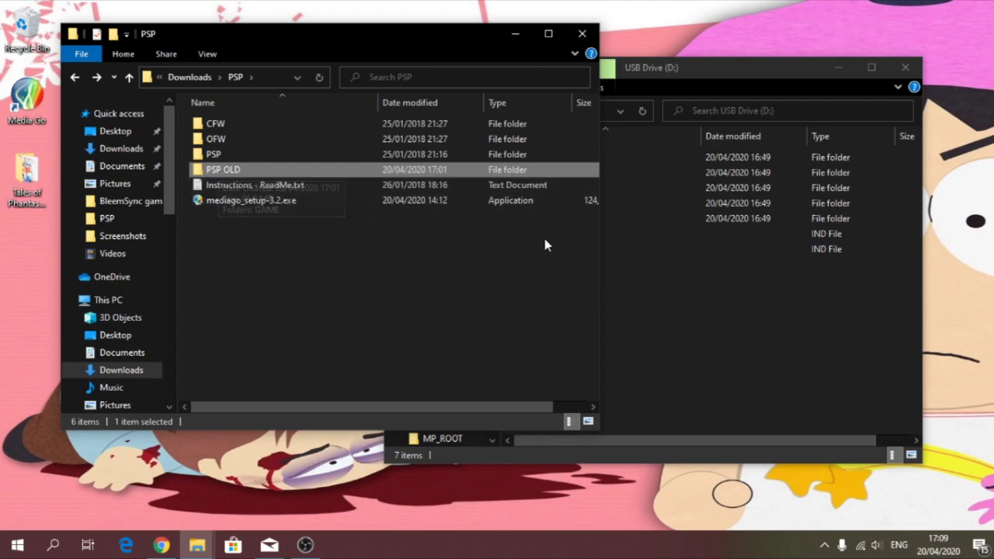
Step: Compare the downloaded PSP and PSP OLD folders with the PSP folder on USB Drive (D:)
mouse_move(237, 173)
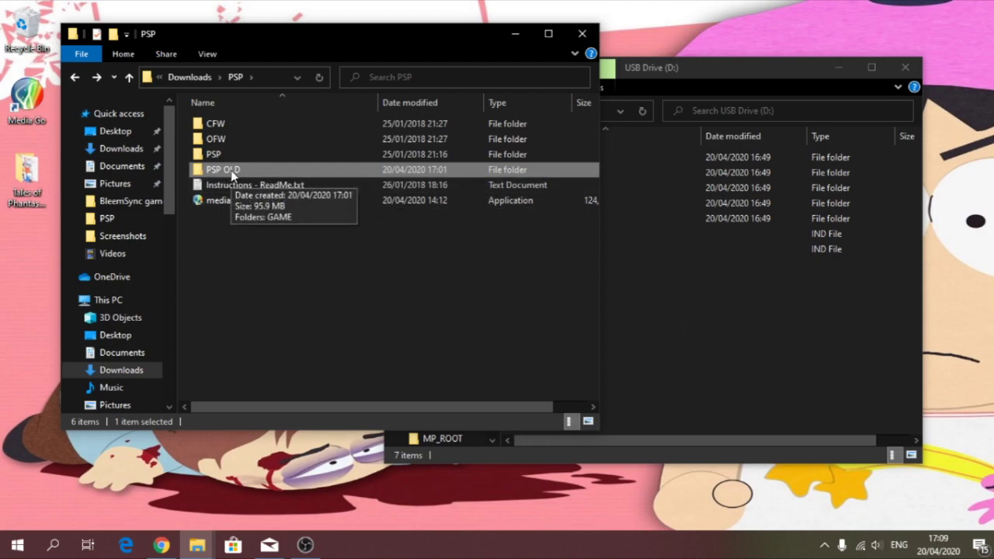
mouse_move(212, 156)
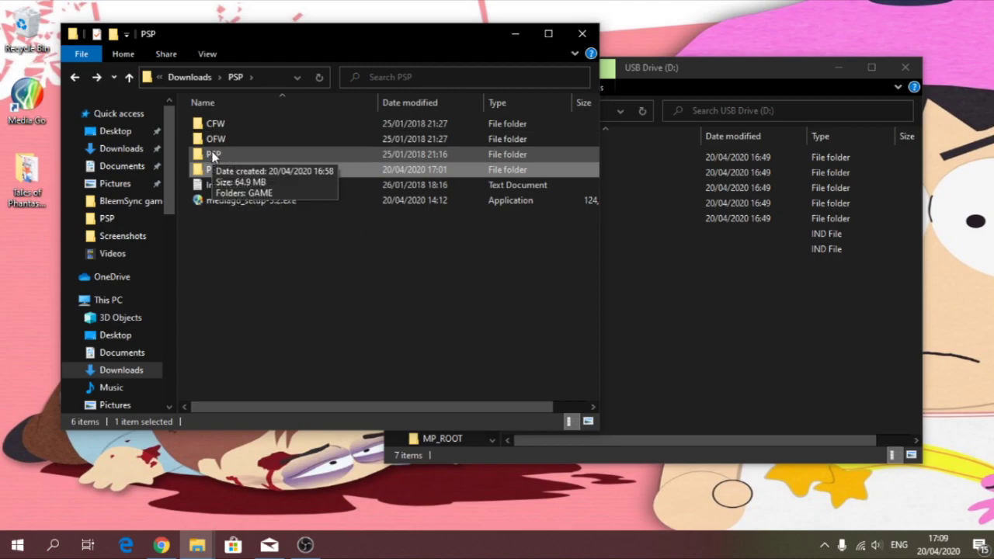
left_click(746, 72)
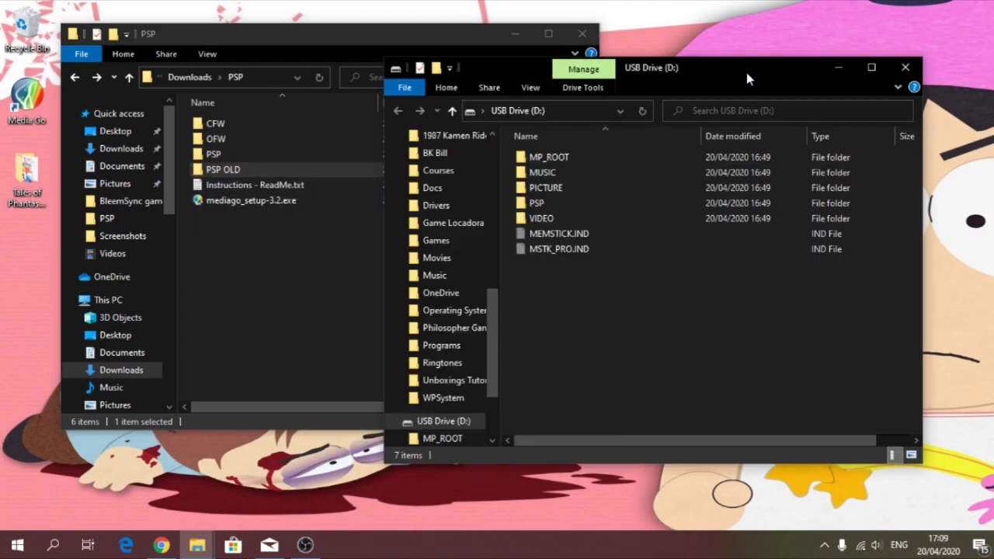
mouse_move(525, 212)
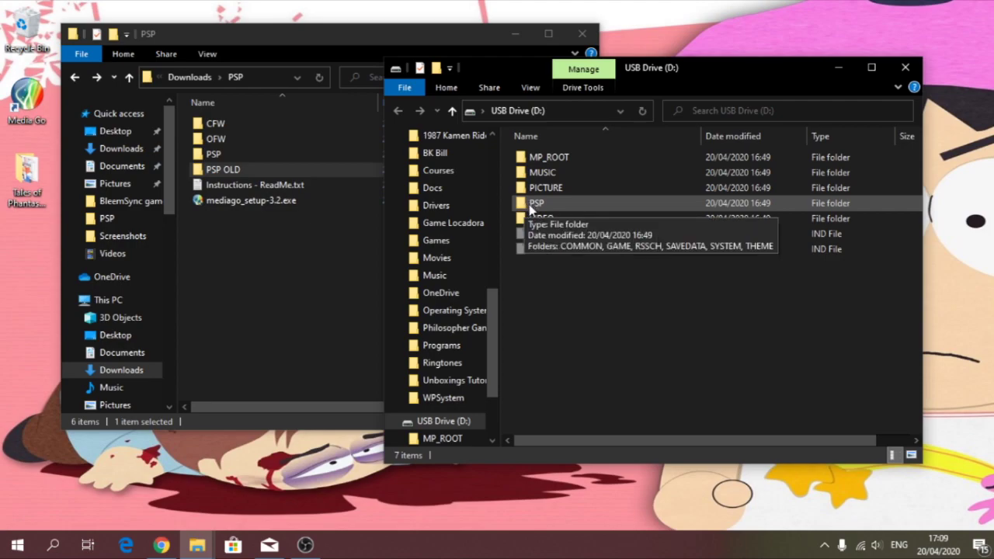
left_click(217, 174)
double_click(218, 172)
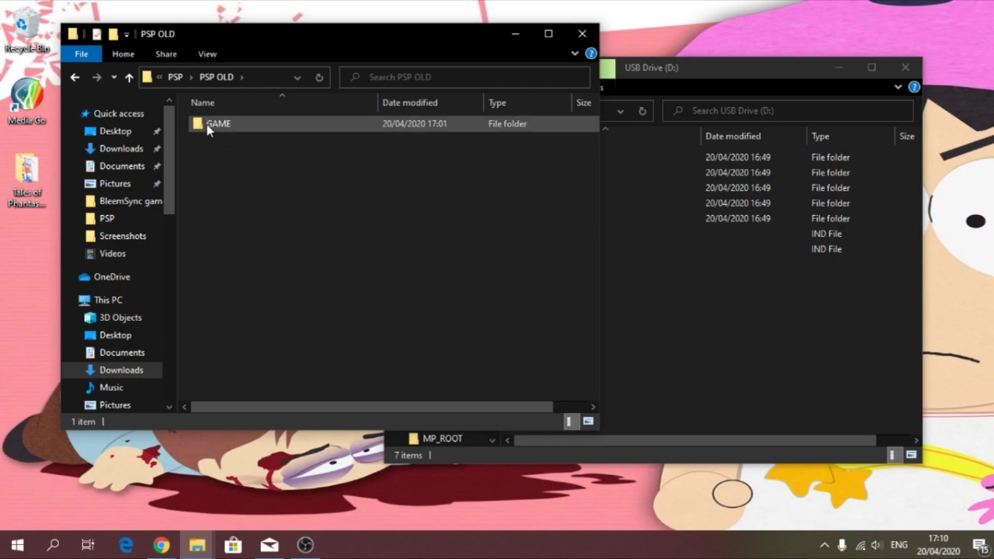
left_click(727, 73)
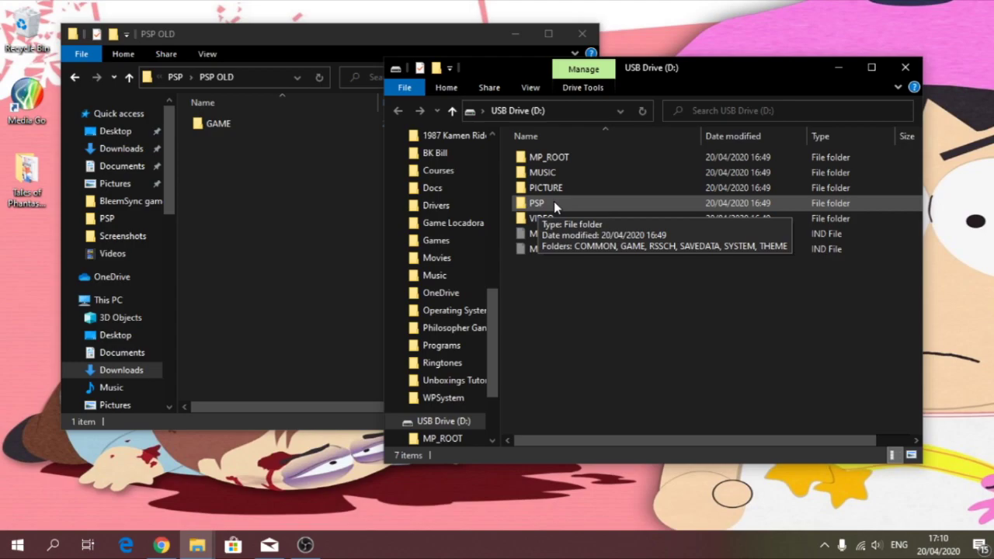
left_click(272, 164)
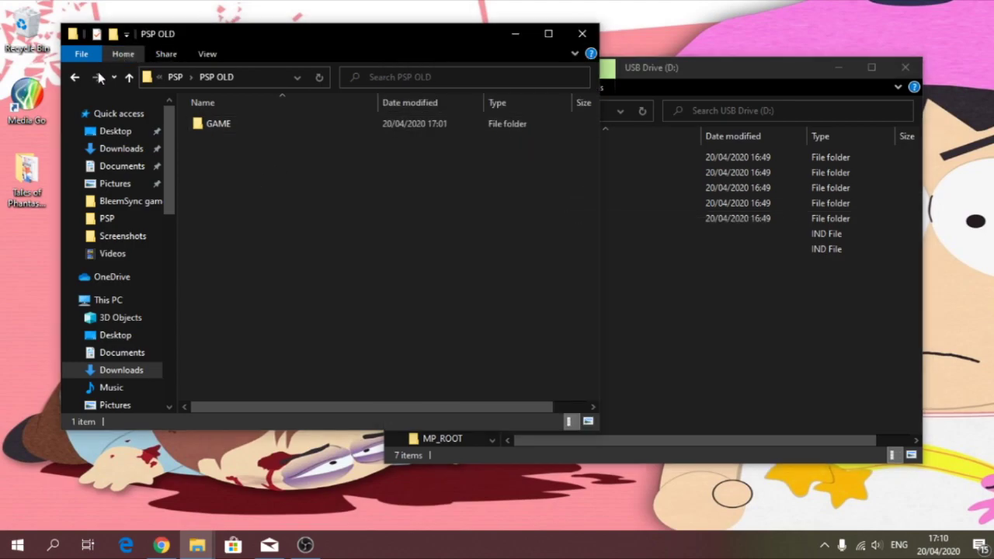
Step: Return to Downloads > PSP and copy its inner PSP folder to the root of USB Drive (D:)
left_click(74, 77)
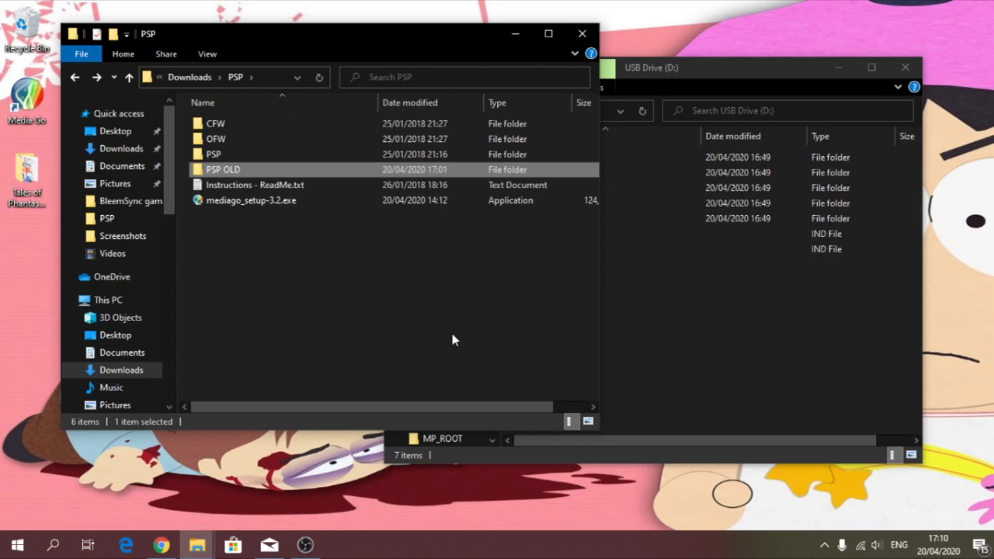
left_click(216, 157)
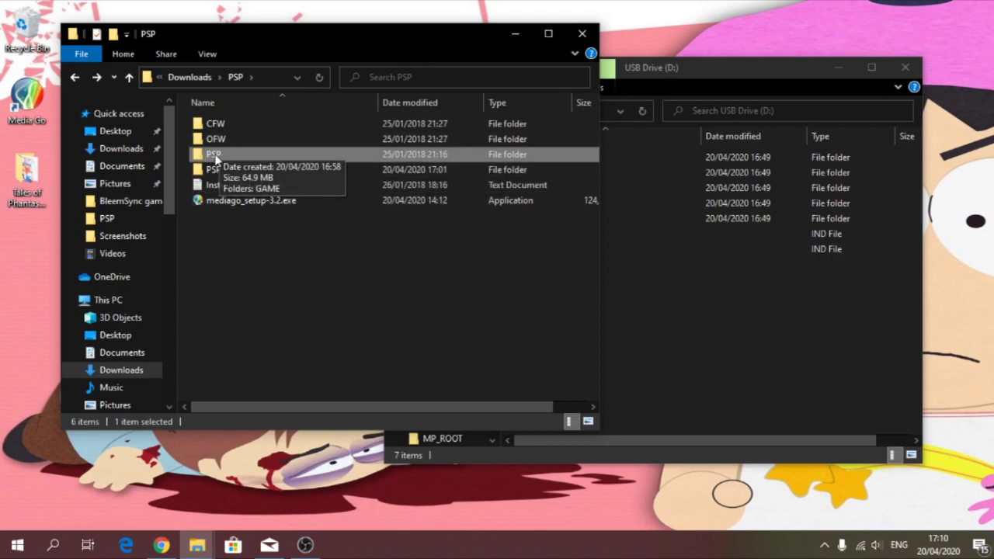
left_click_drag(209, 159, 769, 360)
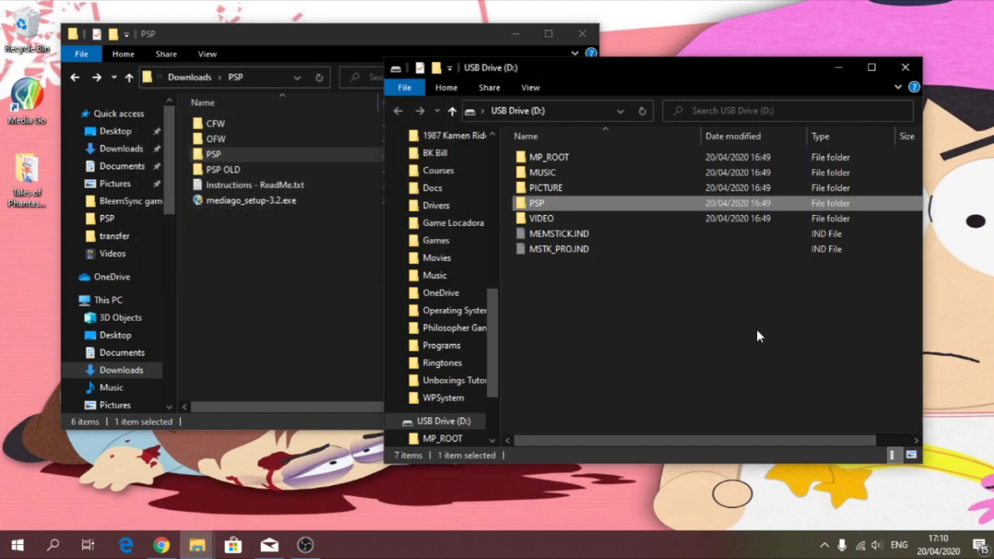
Step: Check the FLASHER and MAKER folders inside PSP > GAME on USB Drive (D:), and return to the drive's root
double_click(571, 204)
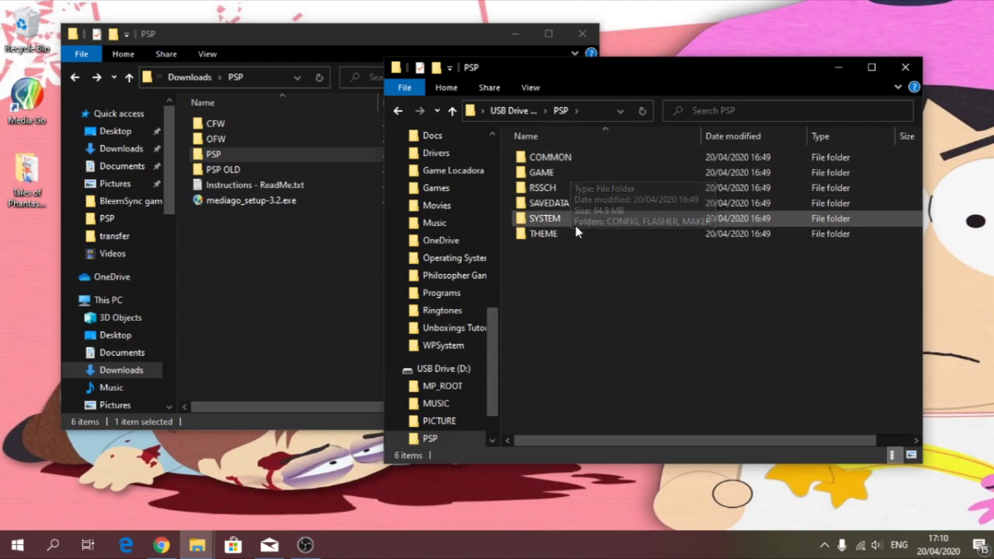
double_click(548, 173)
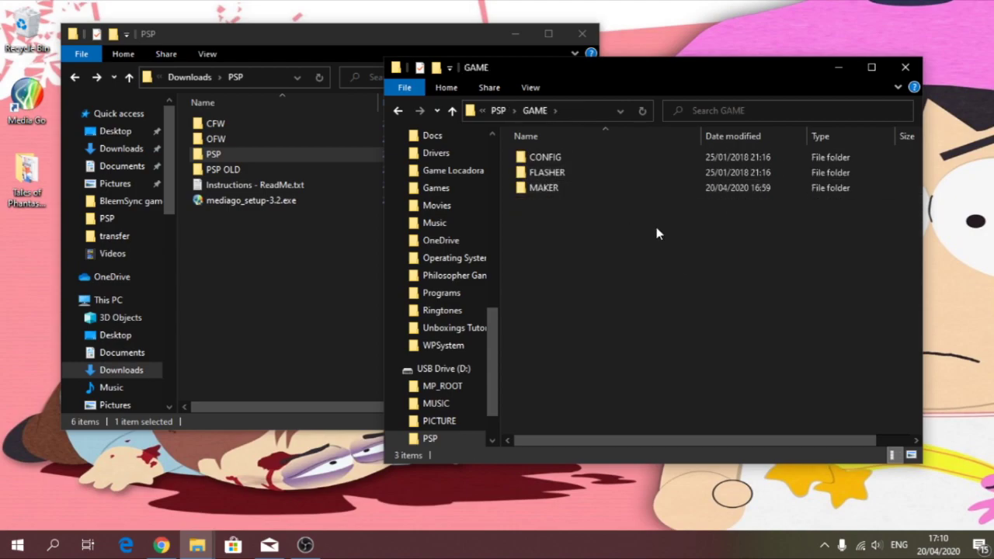
double_click(570, 174)
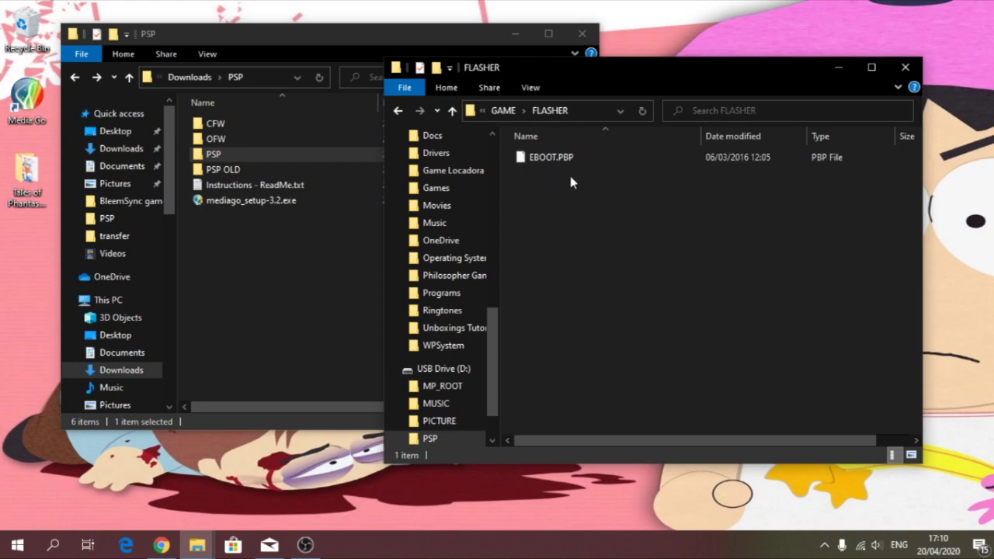
left_click(398, 110)
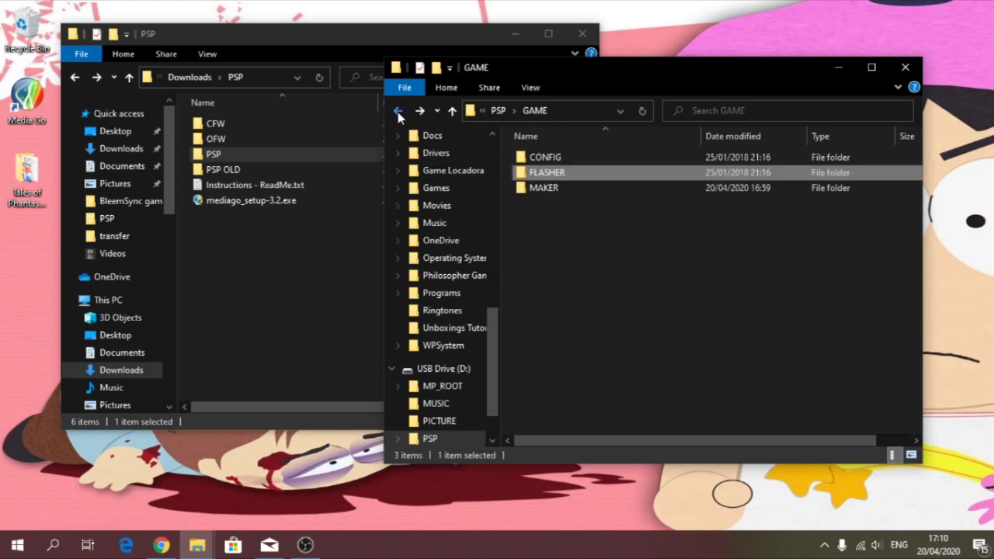
double_click(553, 189)
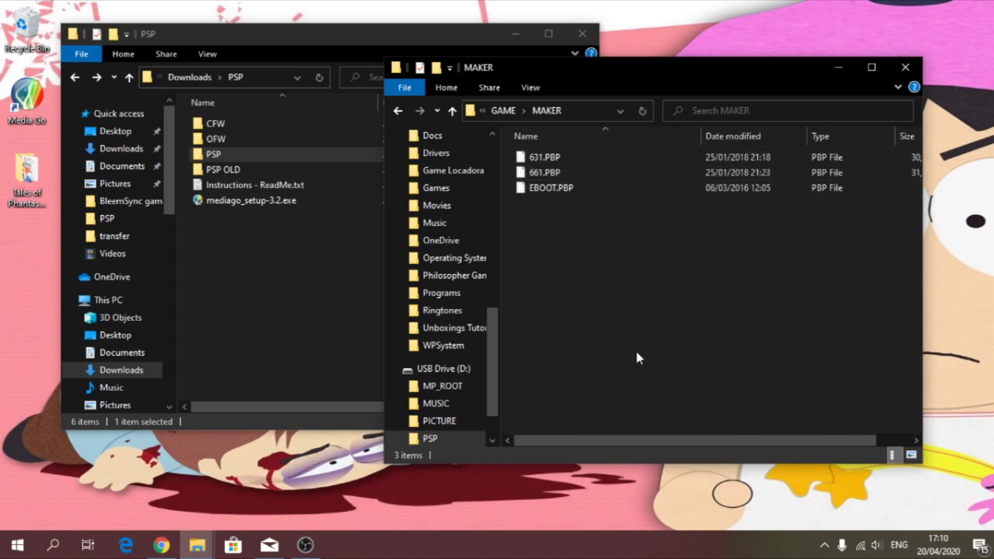
left_click(398, 111)
left_click(399, 111)
left_click(399, 111)
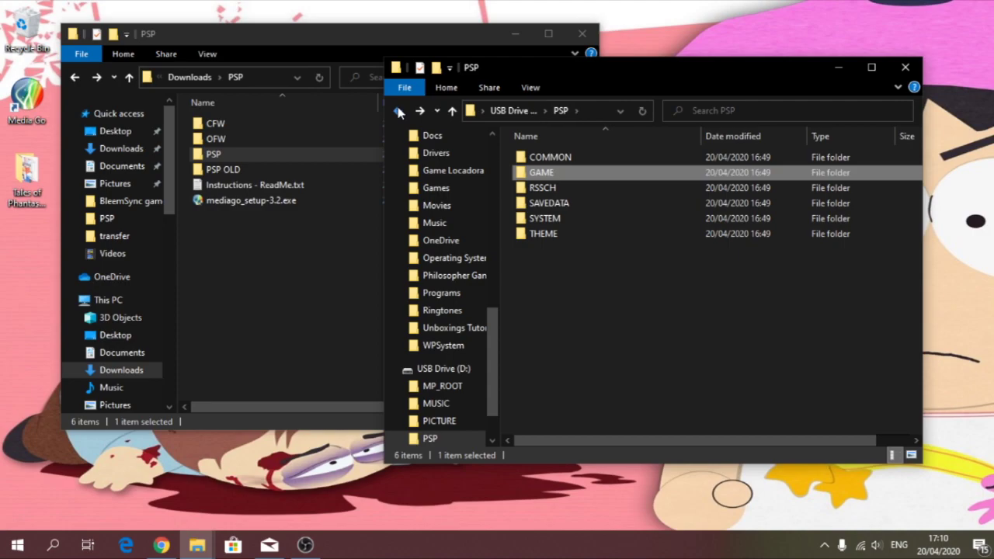
left_click(649, 314)
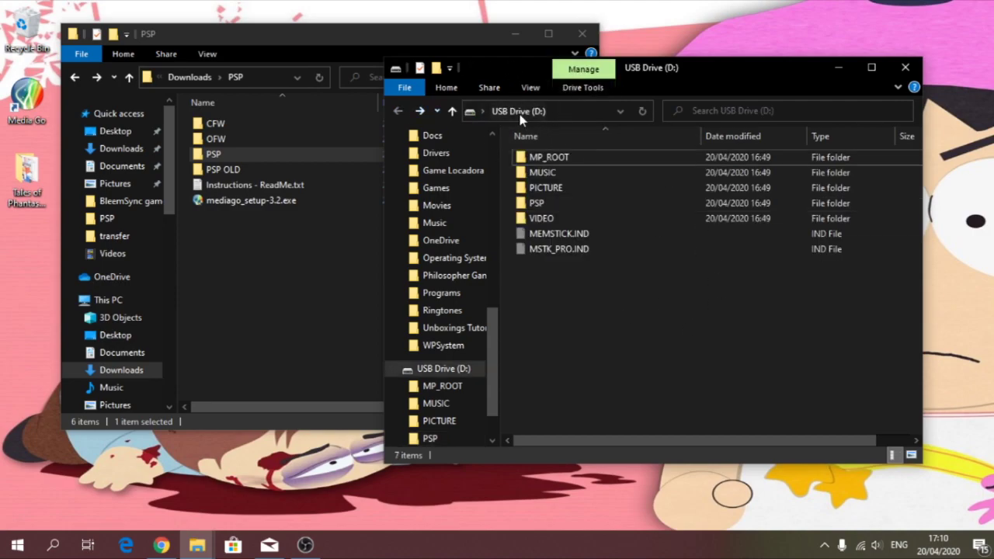
Step: Copy everything from the 6.61 LME 2.3 folder inside CFW to the root of USB Drive (D:)
double_click(215, 124)
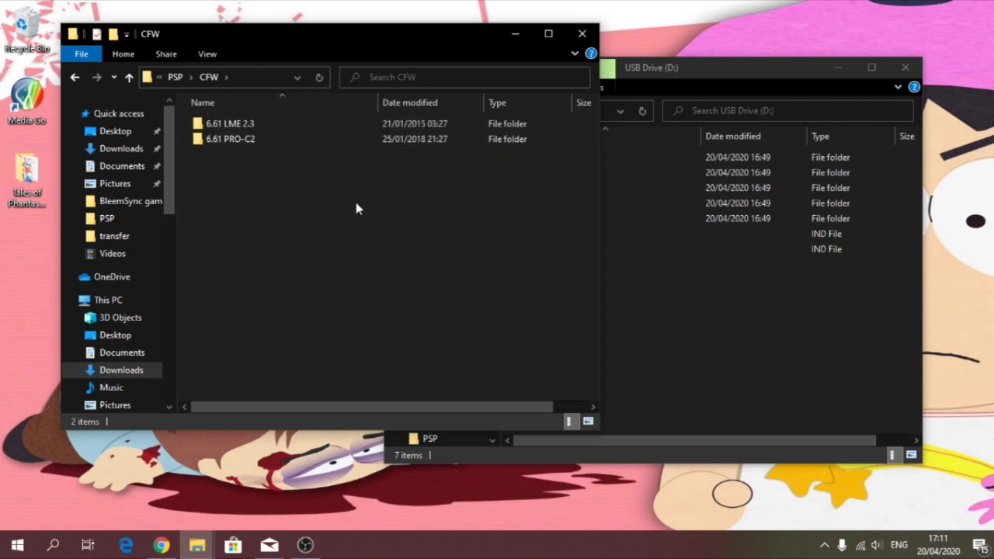
double_click(220, 123)
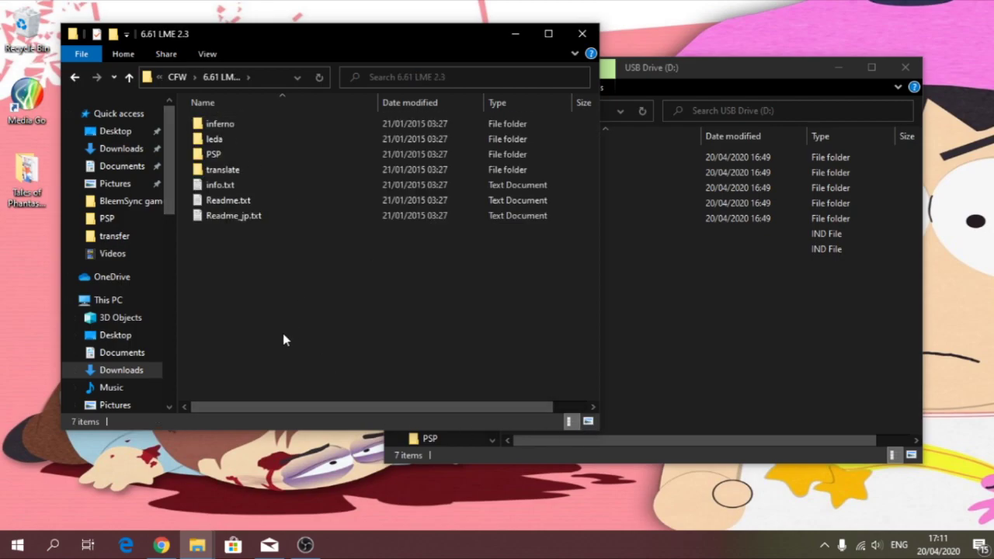
left_click(233, 217)
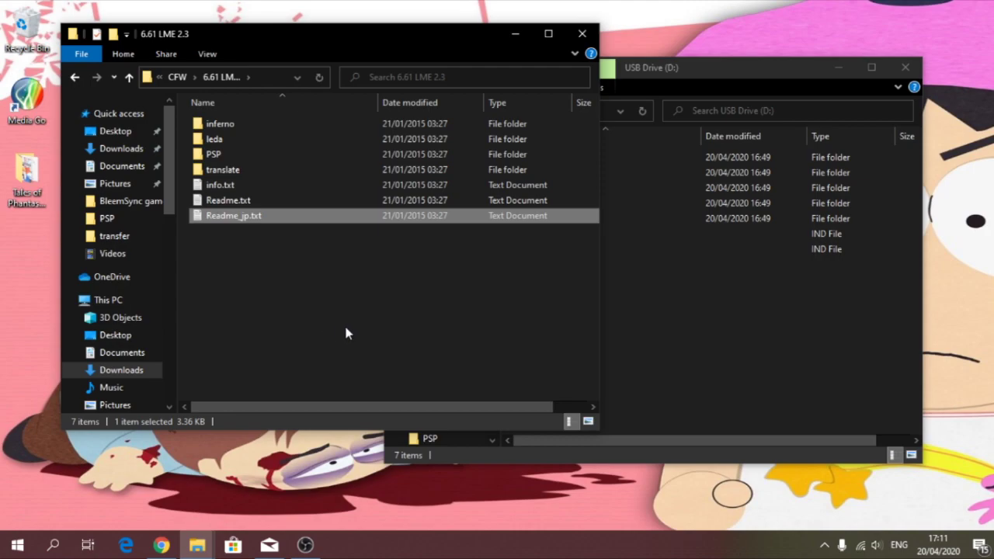
key("ctrl+a")
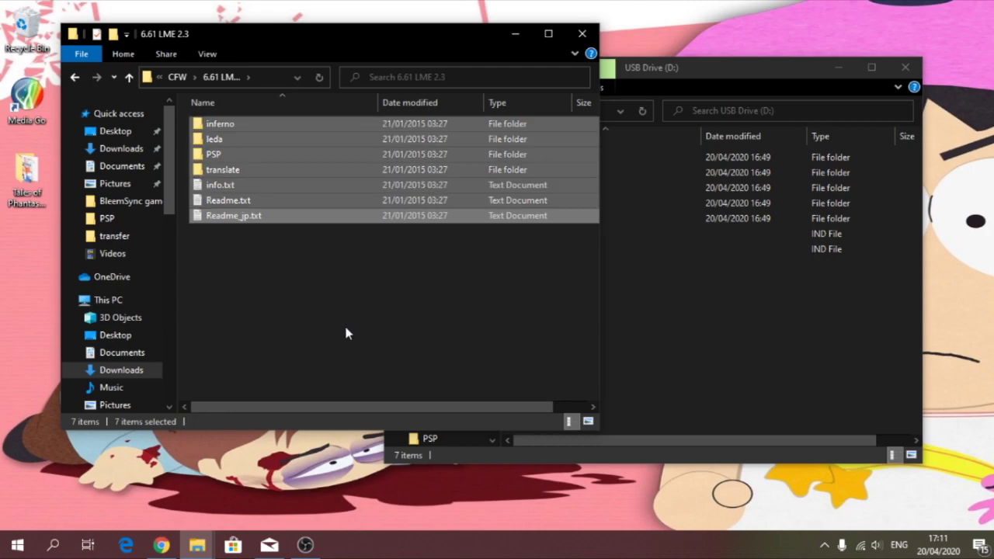
left_click_drag(223, 220, 745, 359)
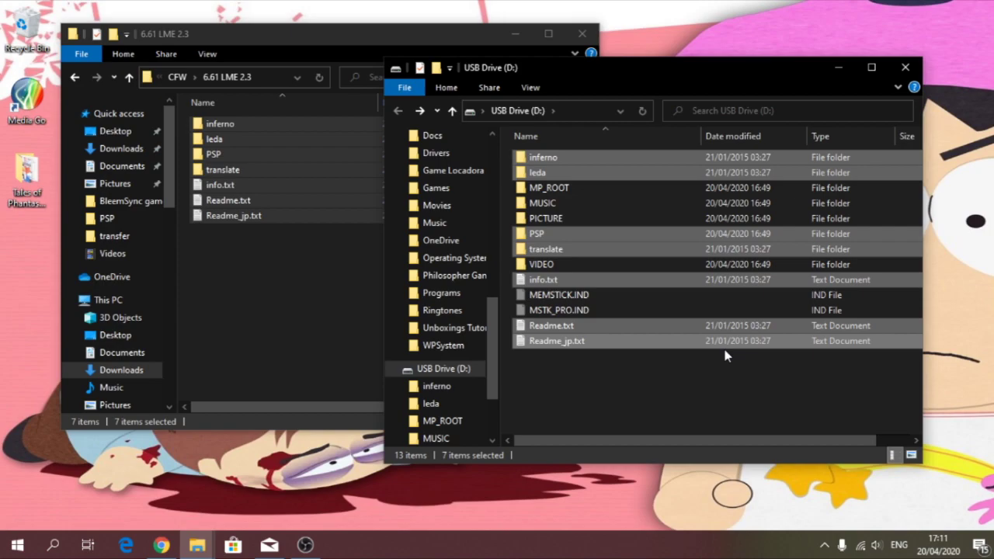
left_click(708, 411)
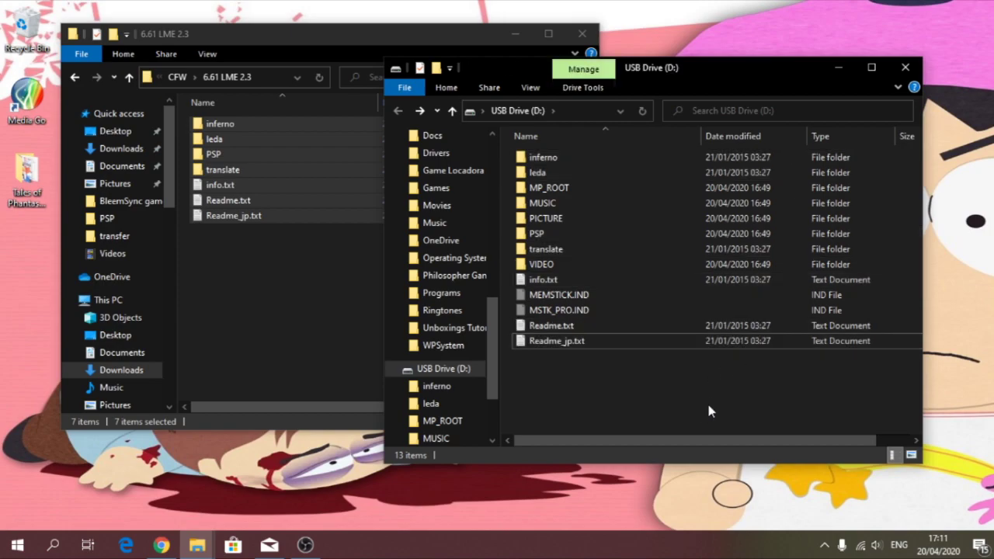
Step: Close the 6.61 LME 2.3 and USB Drive (D:) windows
left_click(258, 326)
left_click(581, 34)
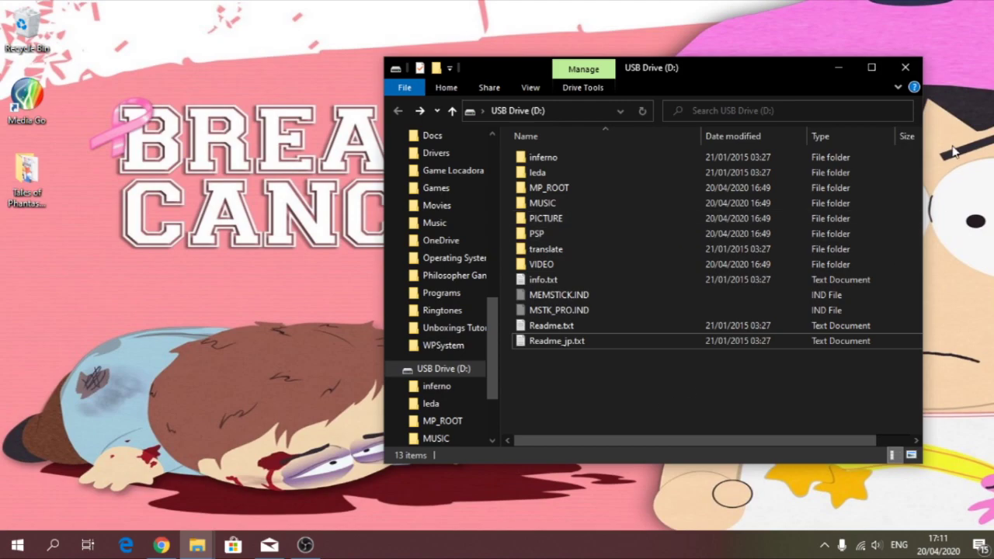
left_click(905, 68)
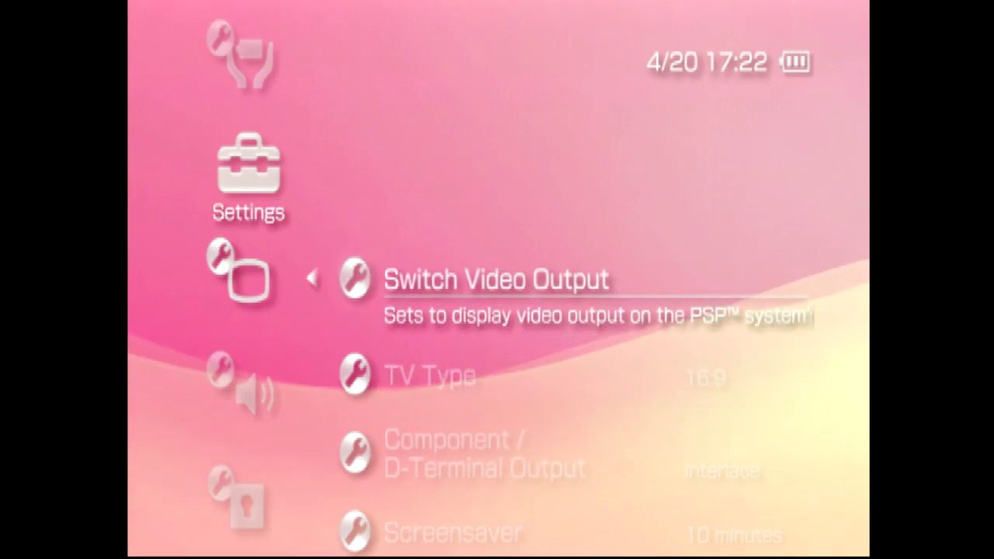
Step: Switch to the PSP, leave the Connected Display Settings, and open the Memory Stick in the Game category
key("Left")
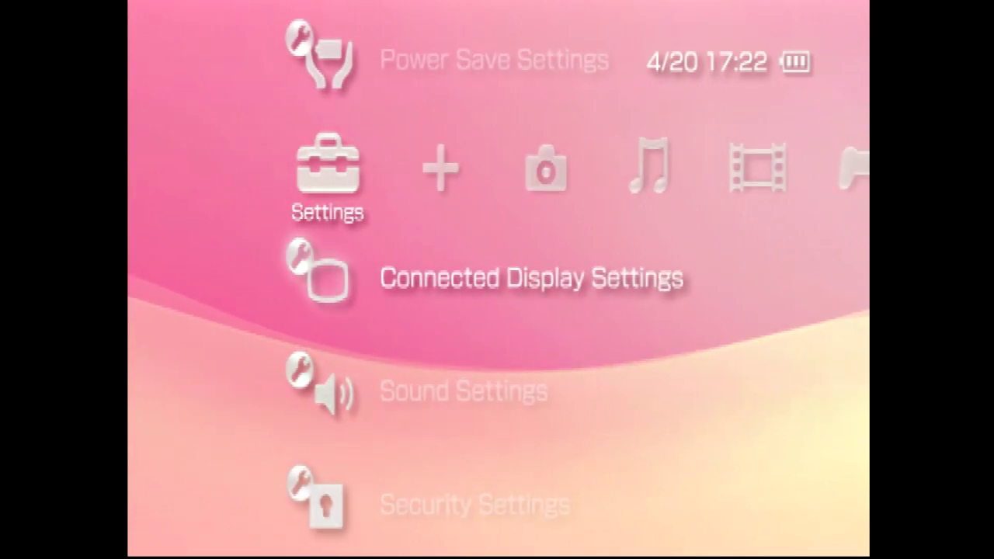
key("Right")
key("Right")
key("Right")
key("Right")
key("Right")
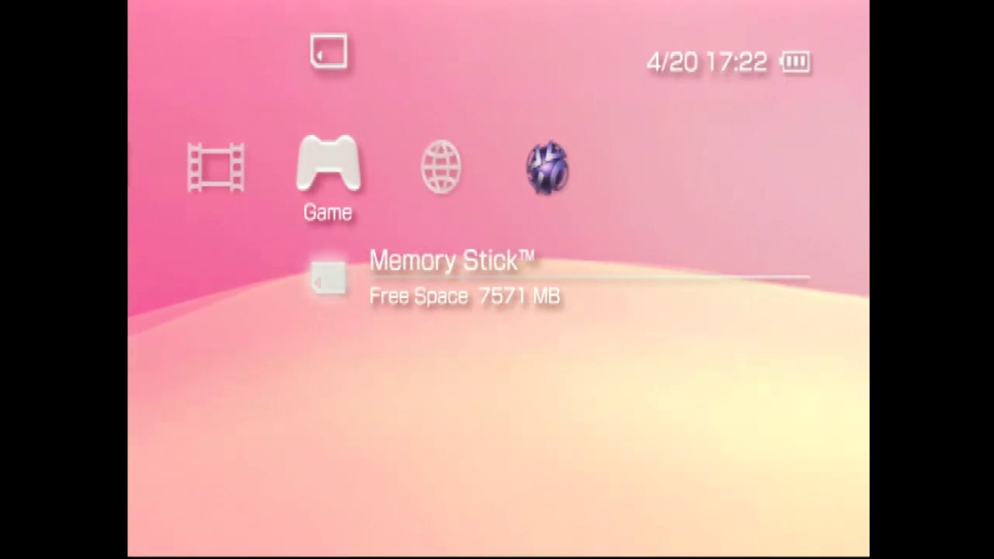
key("Return")
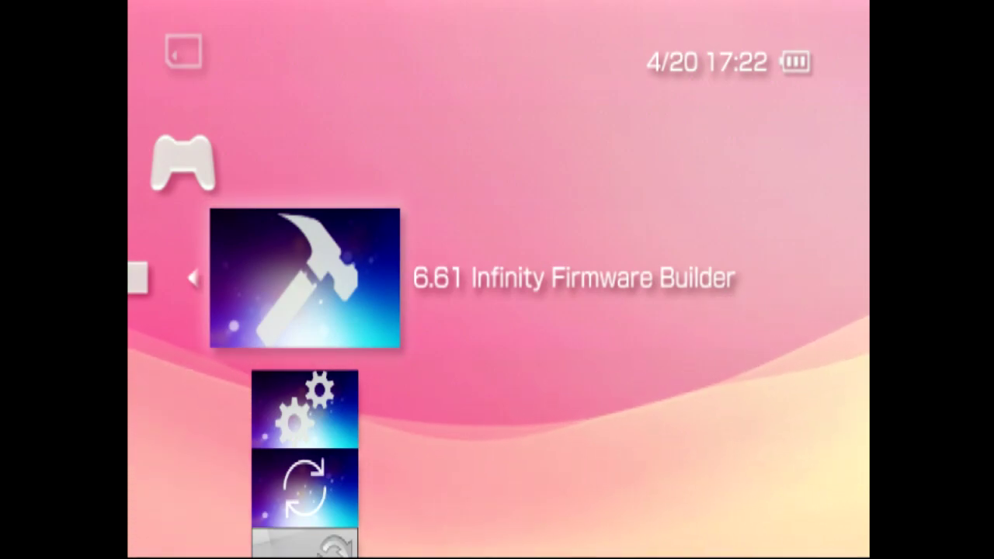
Step: Run LME Installer for 661 and install its modules
key("Down")
key("Down")
key("Down")
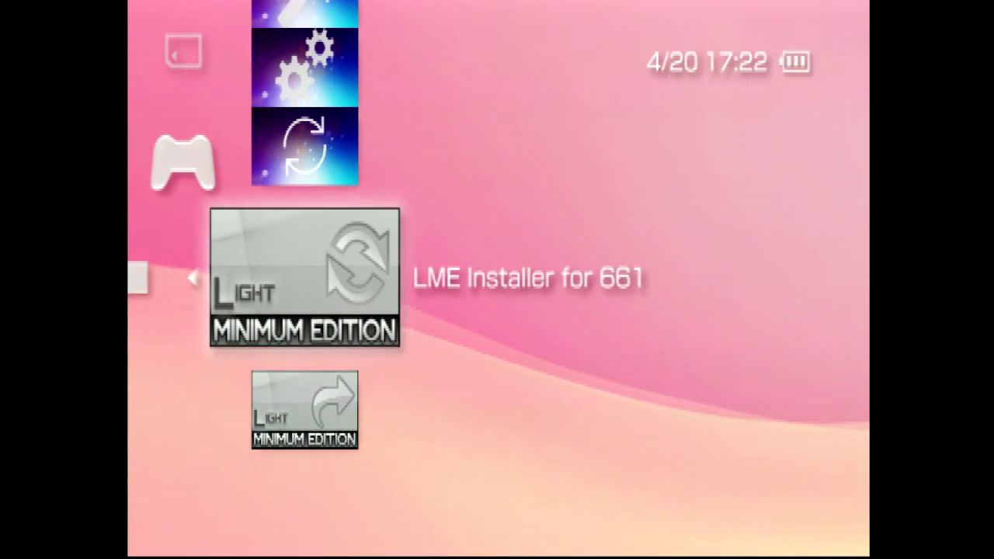
key("Return")
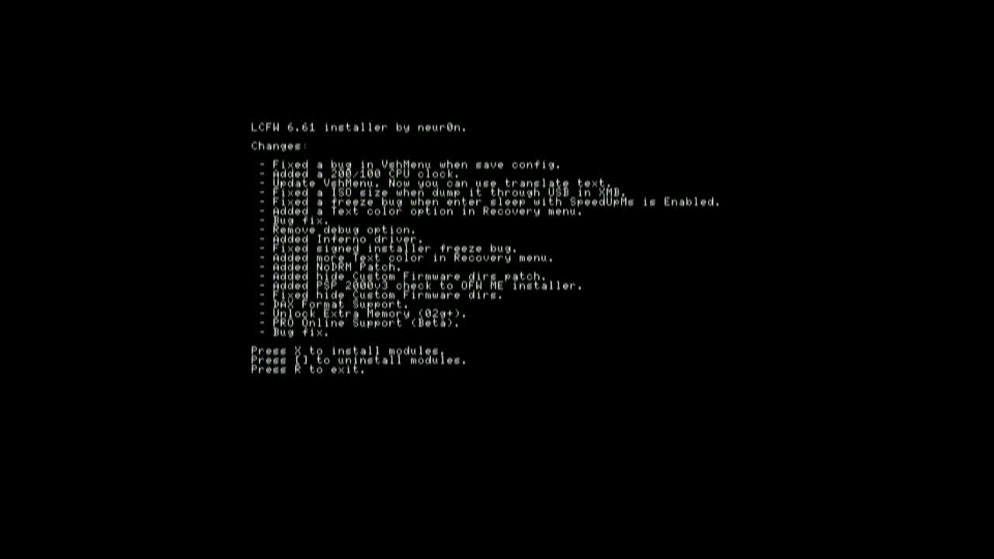
key("x")
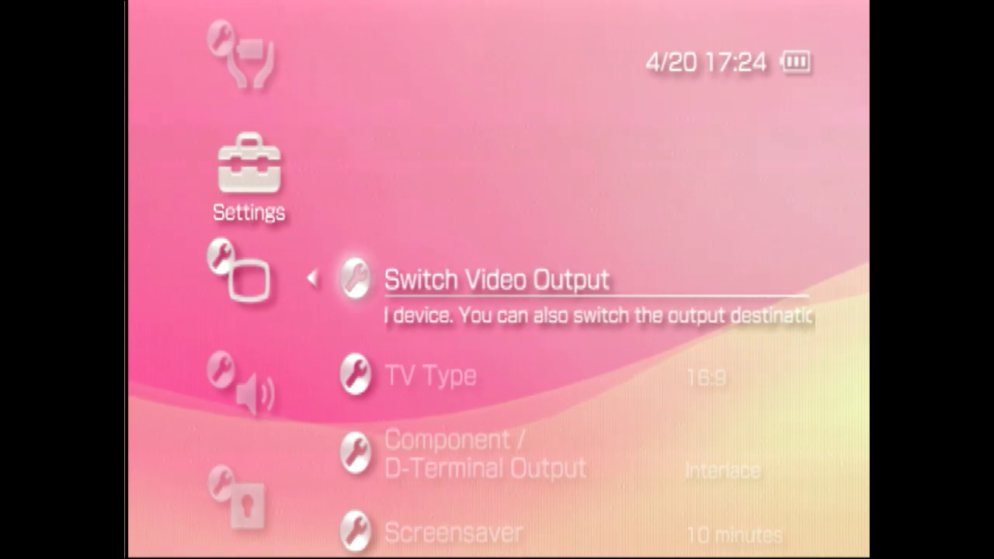
Step: Go from Settings to the Game category again and open the Memory Stick's contents
key("Left")
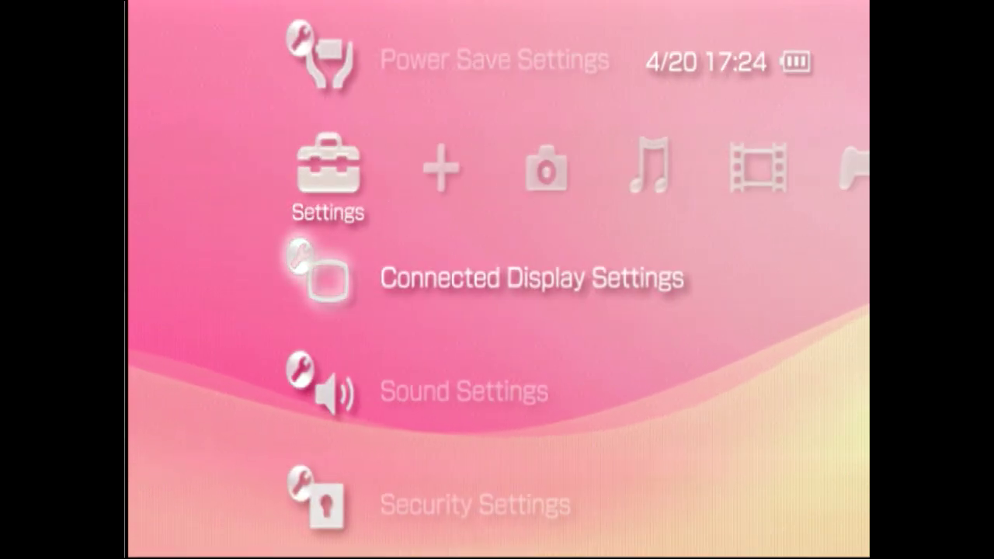
key("Right")
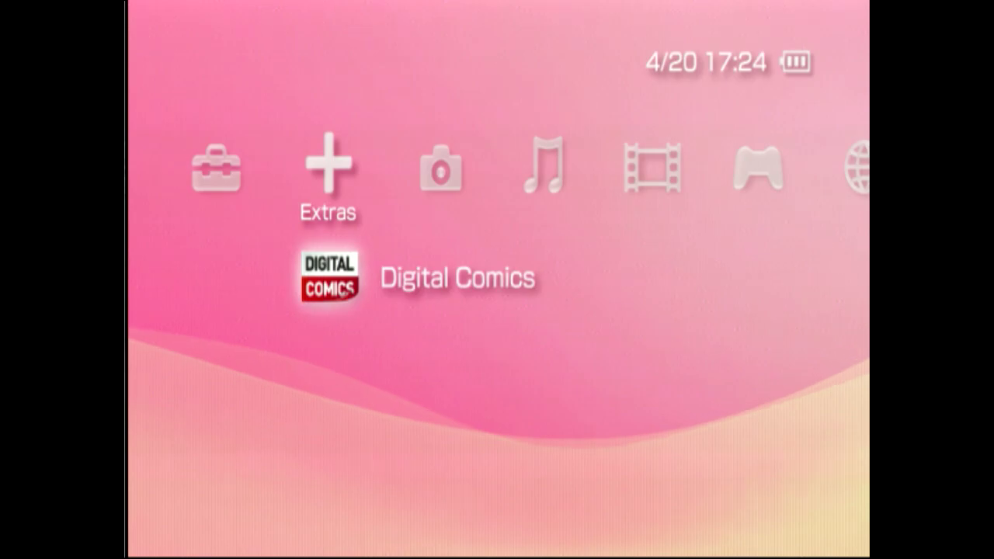
key("Right")
key("Right")
key("Right")
key("Right")
key("Right")
key("Right")
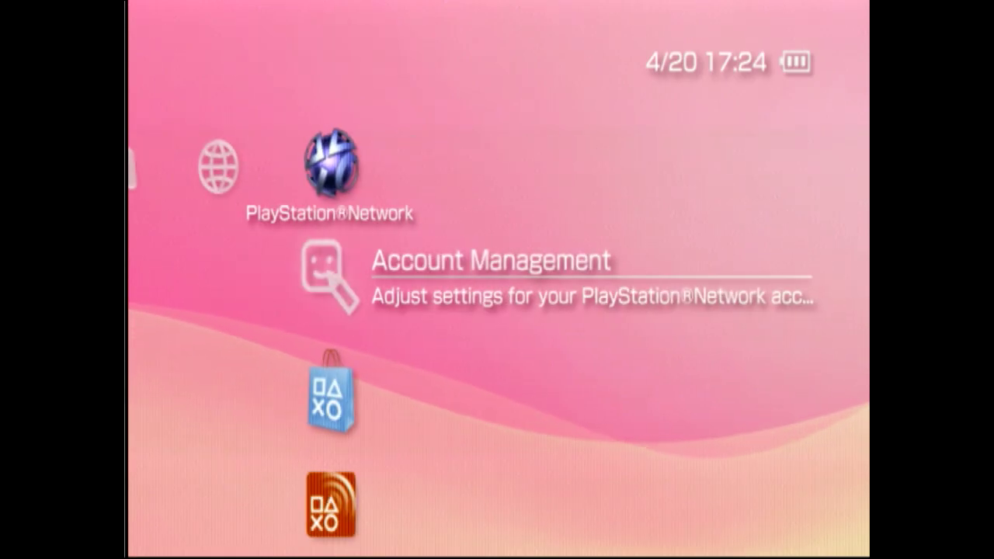
key("Left")
key("Left")
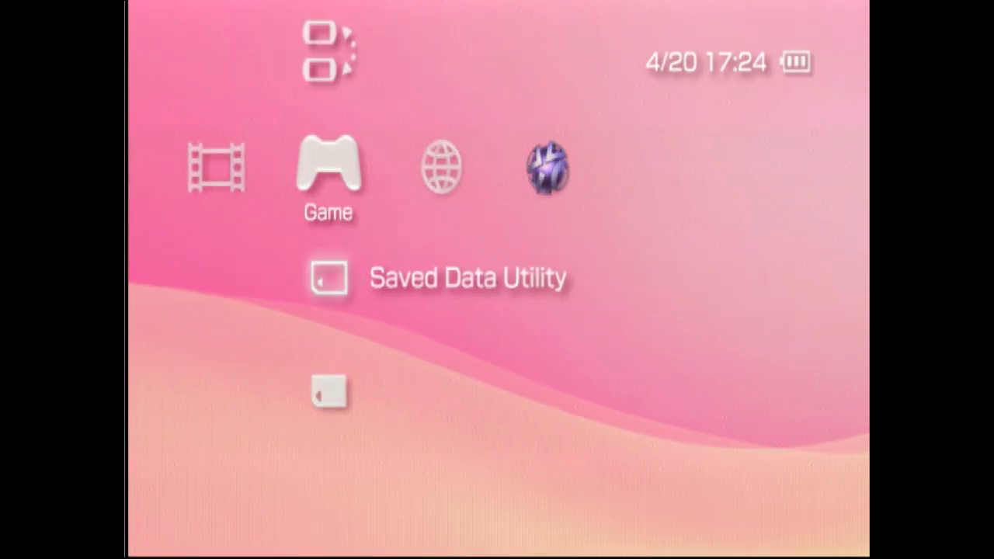
key("Down")
key("Return")
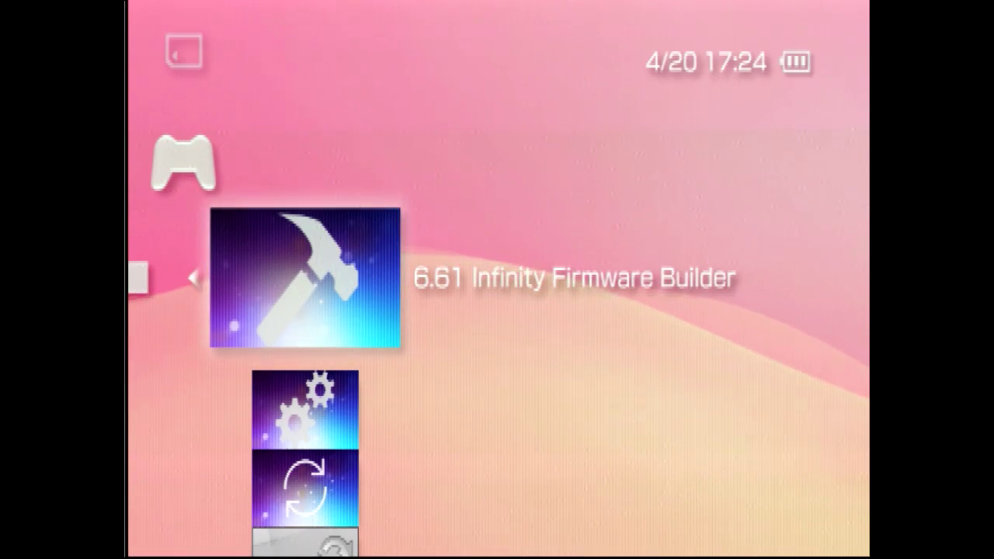
Step: Launch LME Launcher for 661 from the Memory Stick
key("Down")
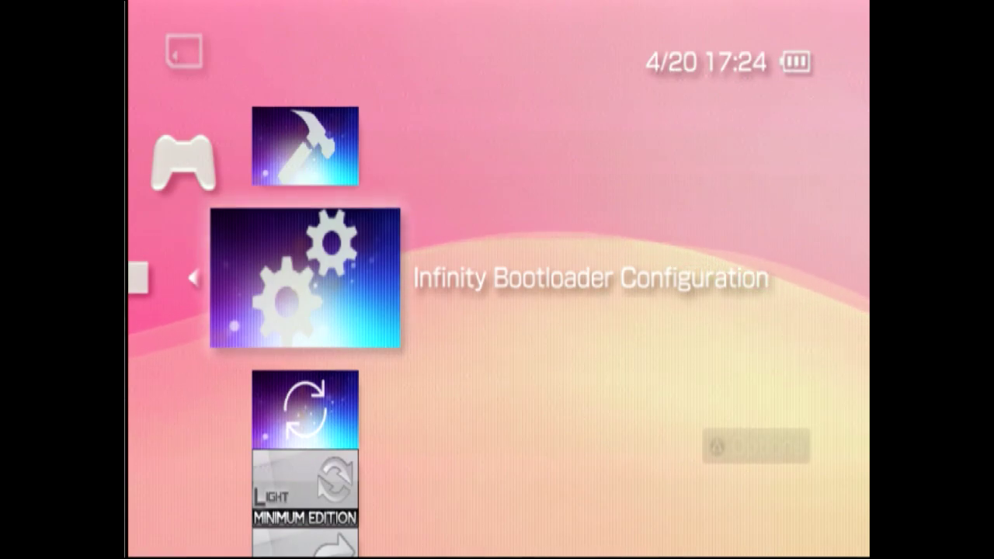
key("Down")
key("Down")
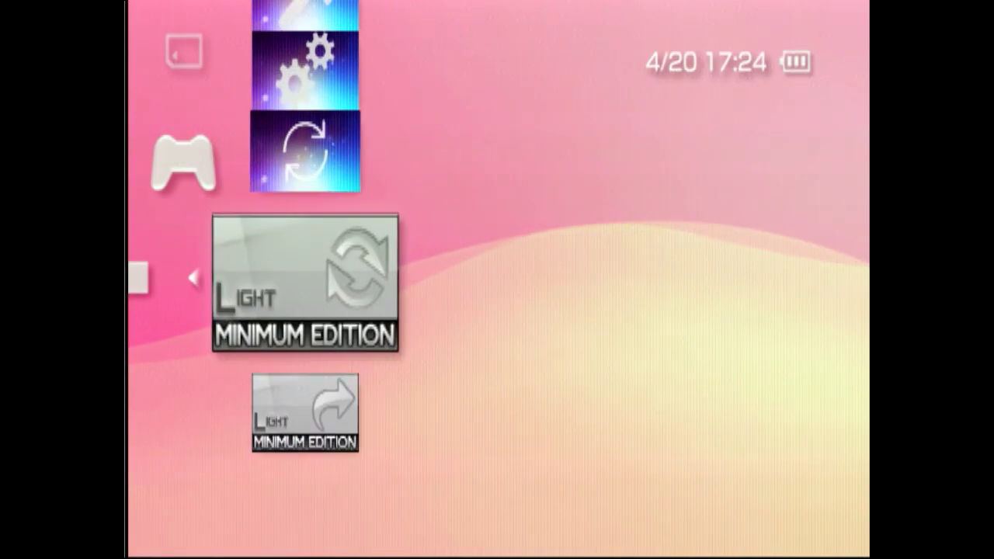
key("Down")
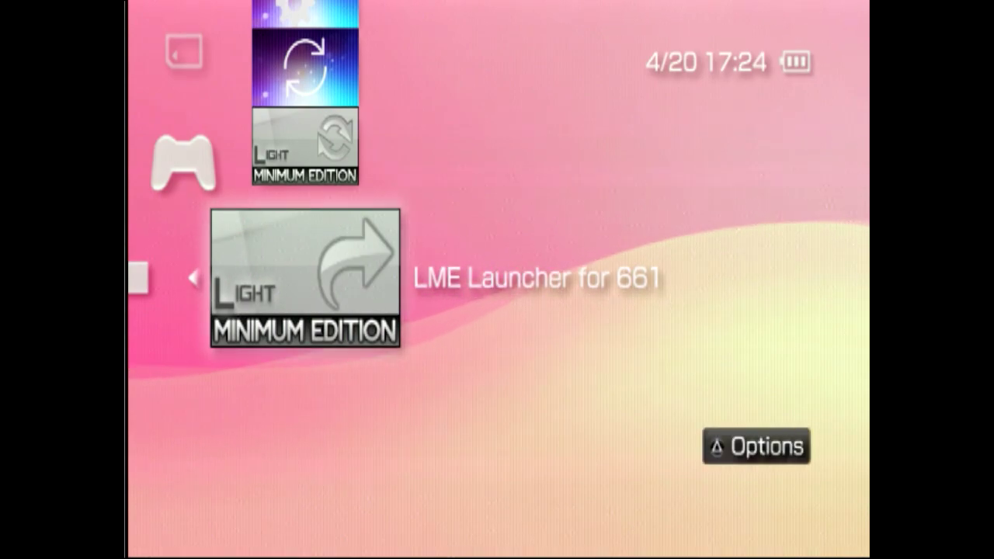
key("Return")
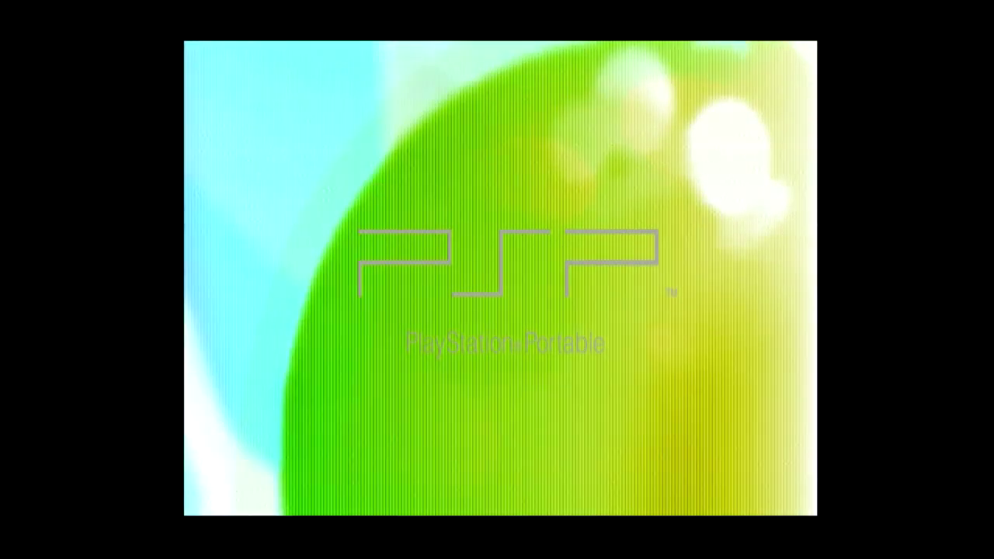
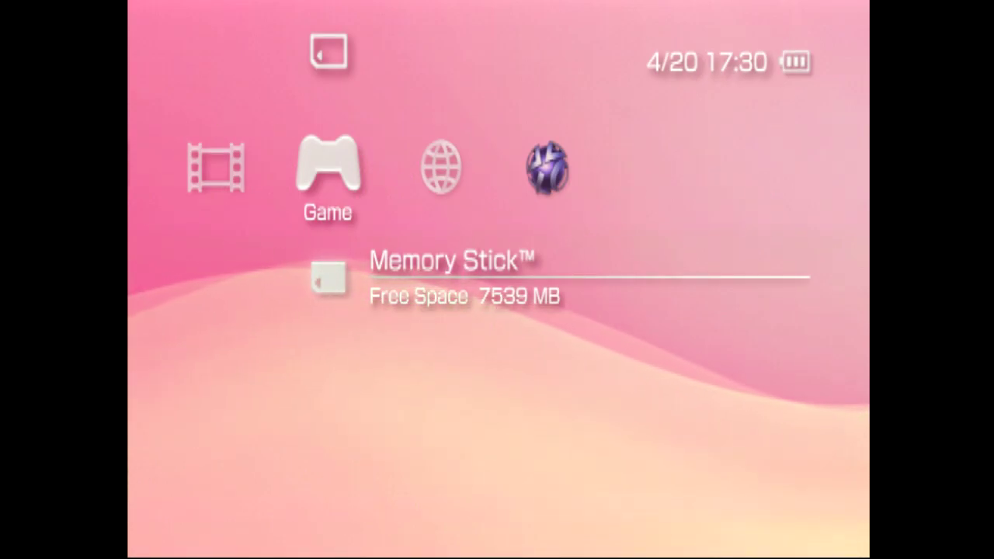
Step: Go from the Game category to Settings on the PSP and start the USB Connection
key("Left")
key("Left")
key("Left")
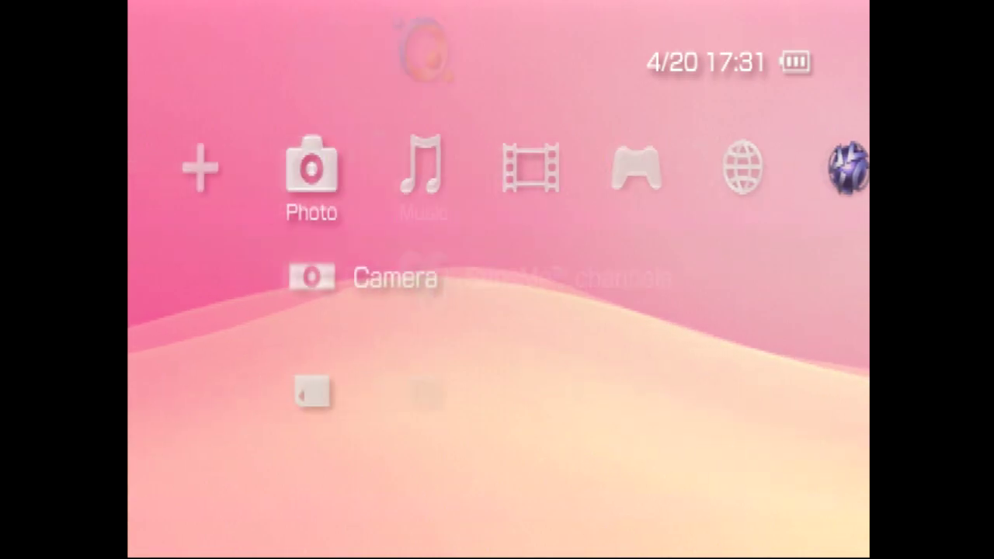
key("Left")
key("Left")
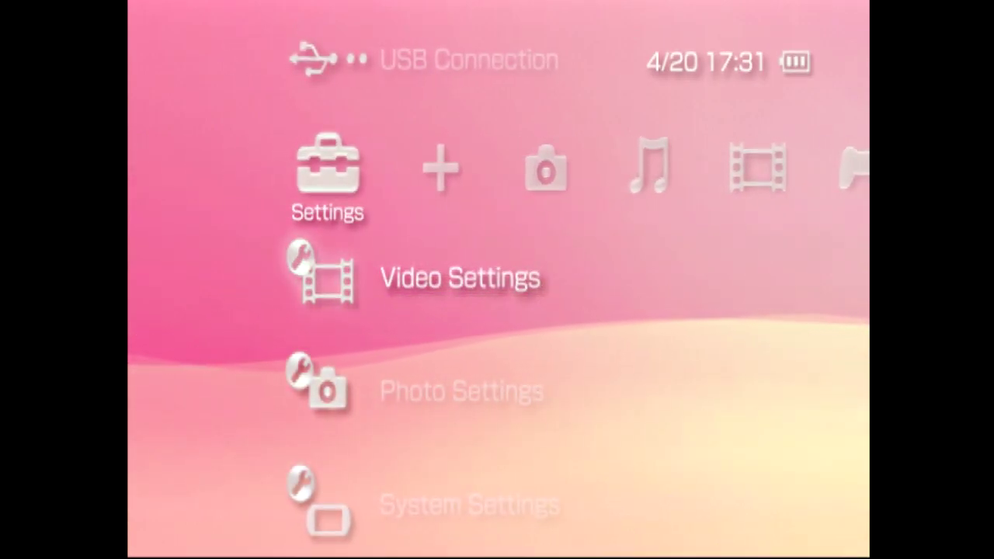
key("Up")
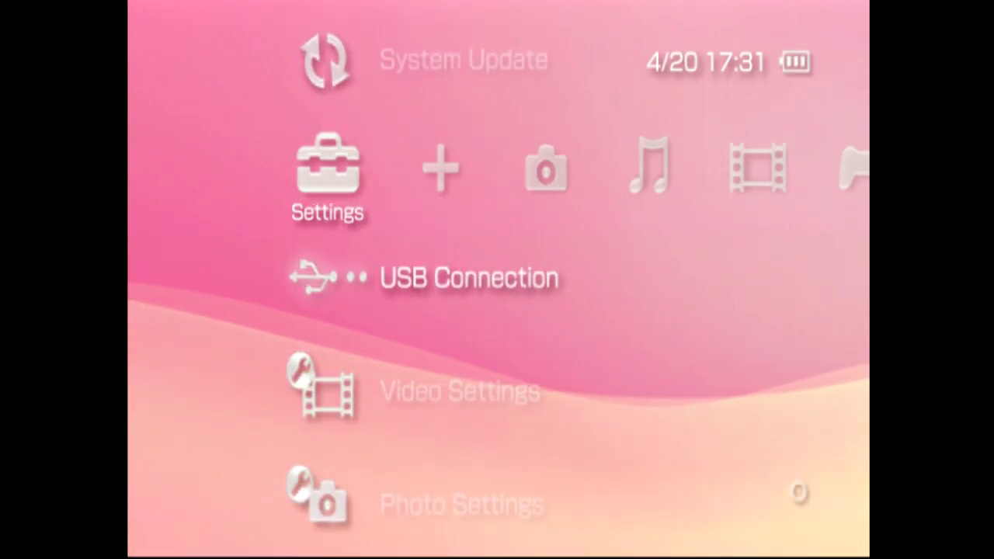
key("Return")
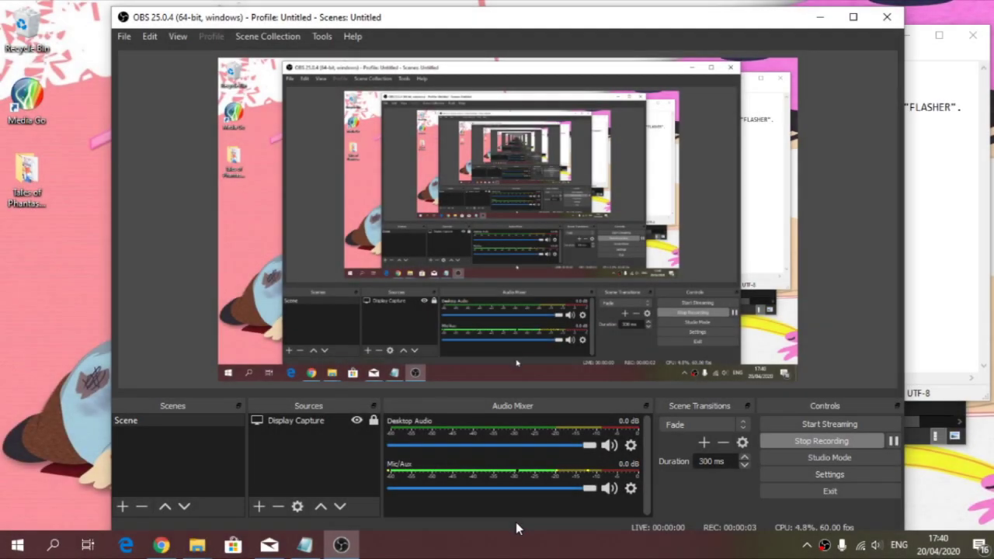
Step: Switch to the PC, close the old USB Drive window, and open USB Drive (D:) in a new File Explorer window
left_click(820, 17)
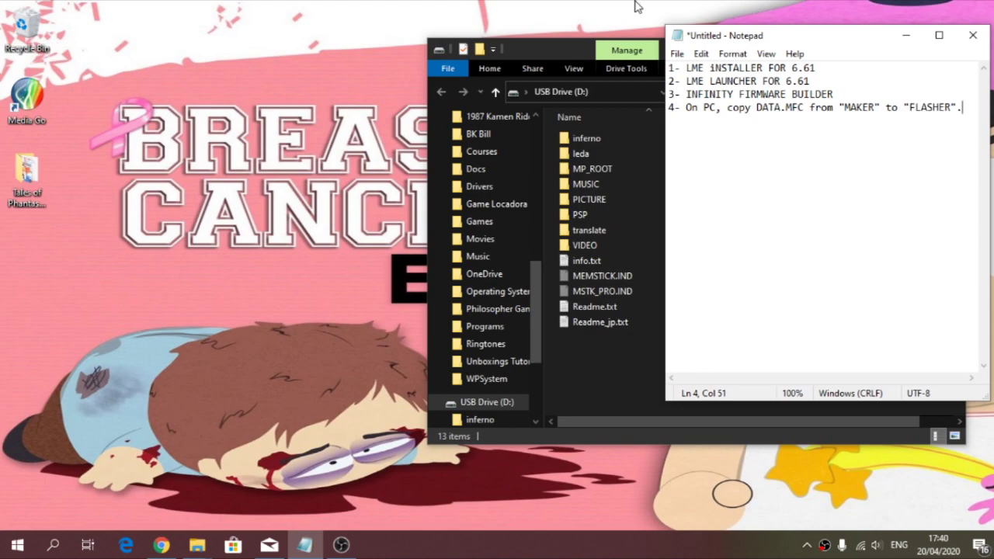
left_click_drag(520, 43, 369, 15)
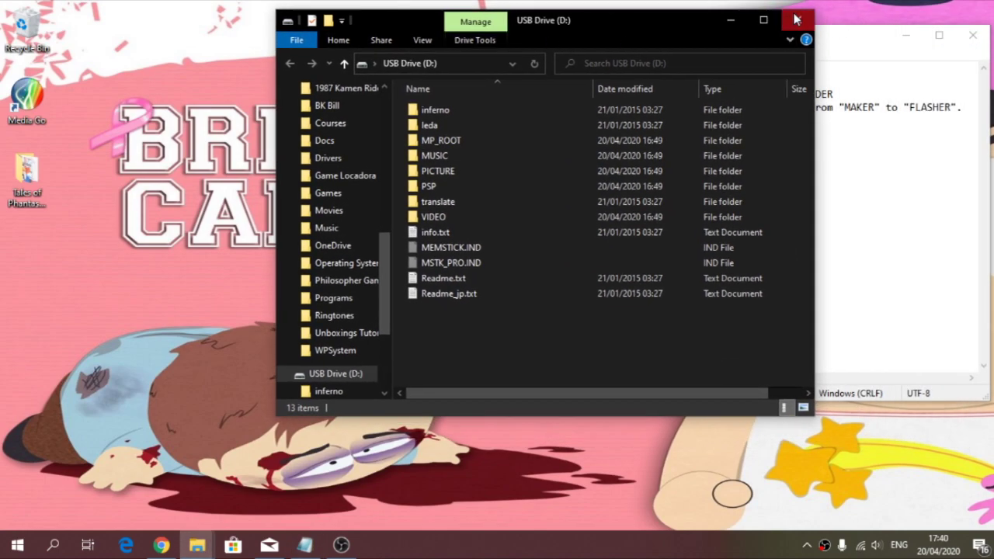
left_click(795, 18)
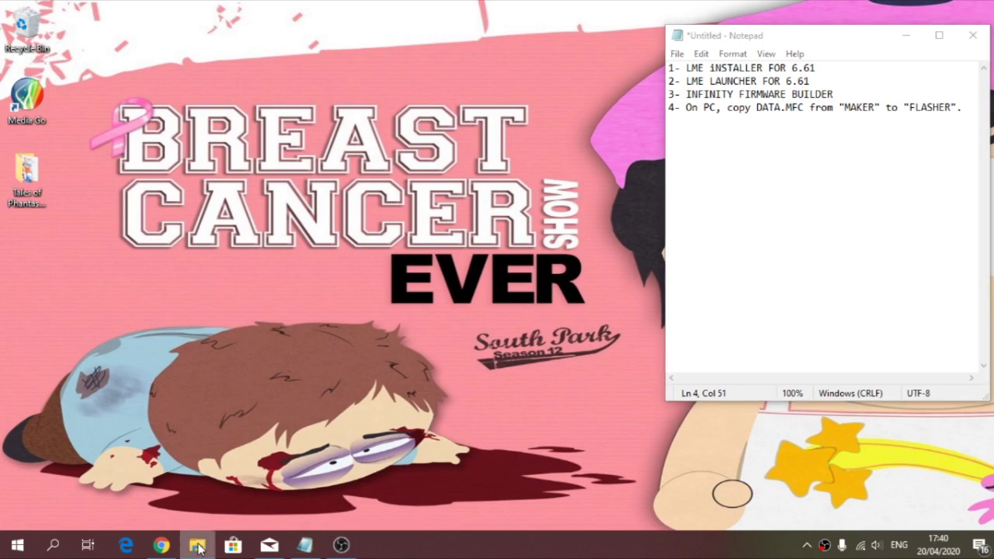
right_click(199, 544)
left_click(158, 467)
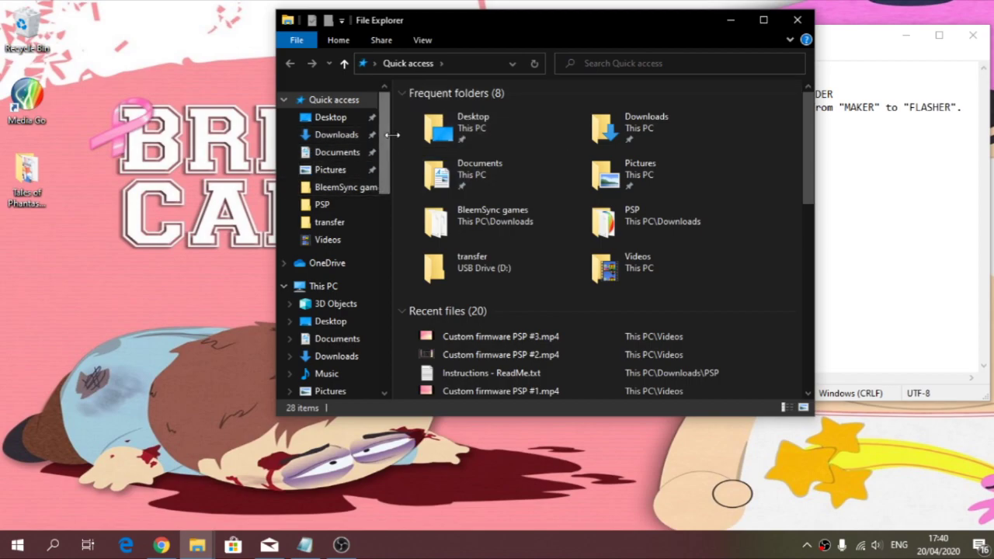
left_click_drag(387, 134, 386, 159)
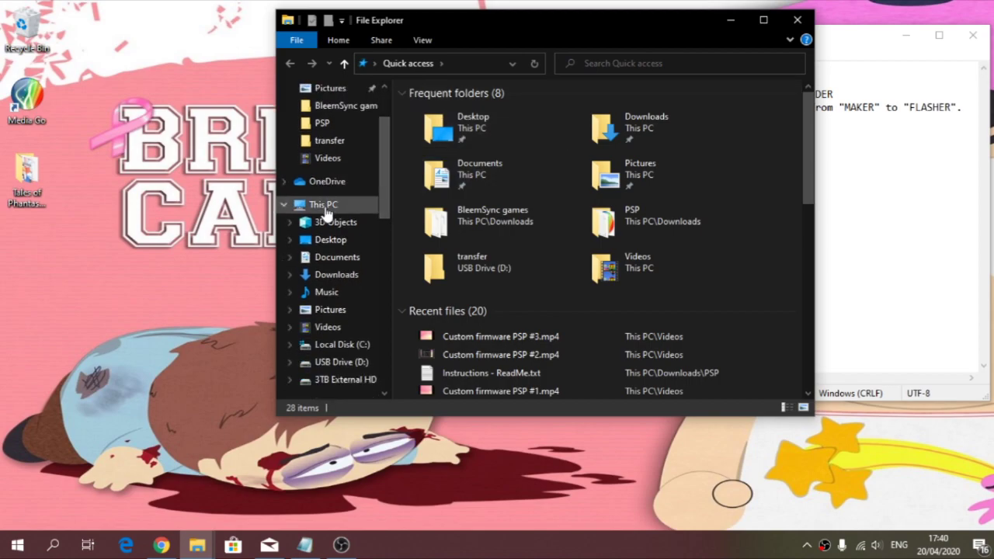
left_click(324, 207)
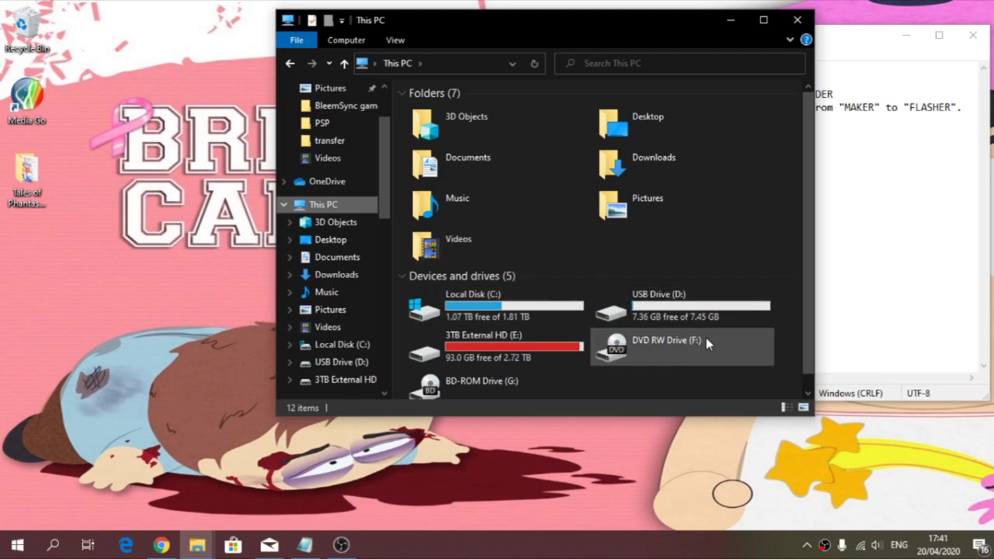
double_click(675, 309)
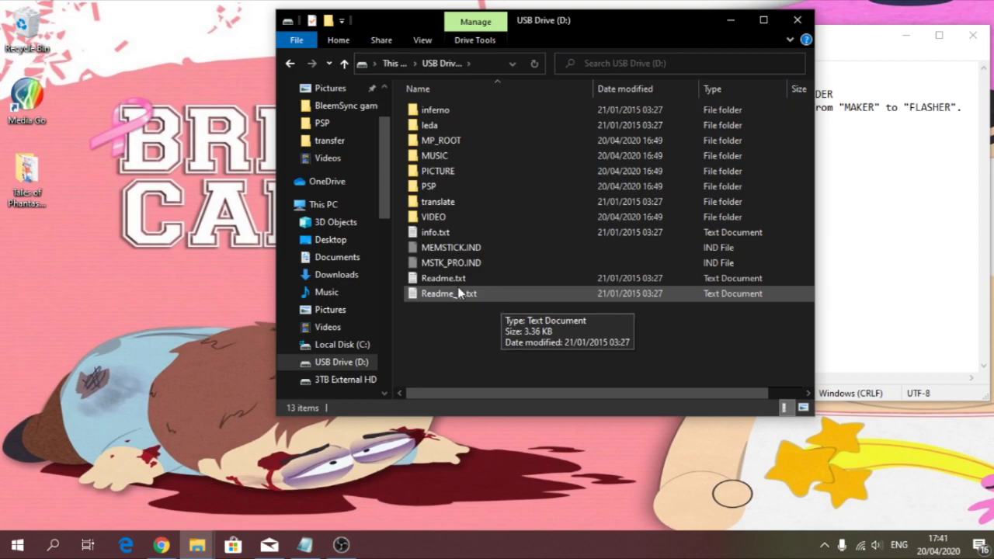
Step: Copy DATA.MFC from the drive's PSP/GAME/MAKER folder into the FLASHER folder and close the window
left_click(434, 189)
double_click(433, 188)
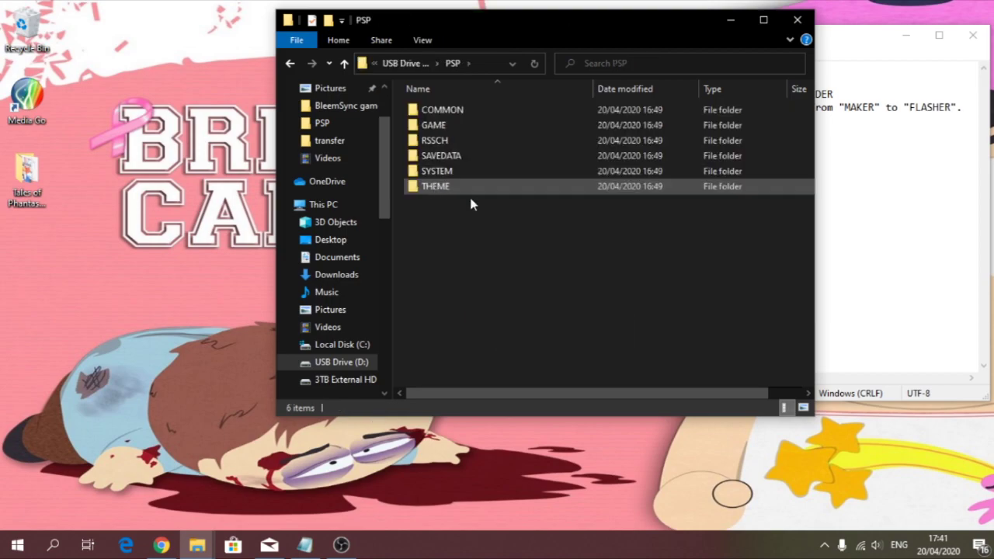
double_click(449, 129)
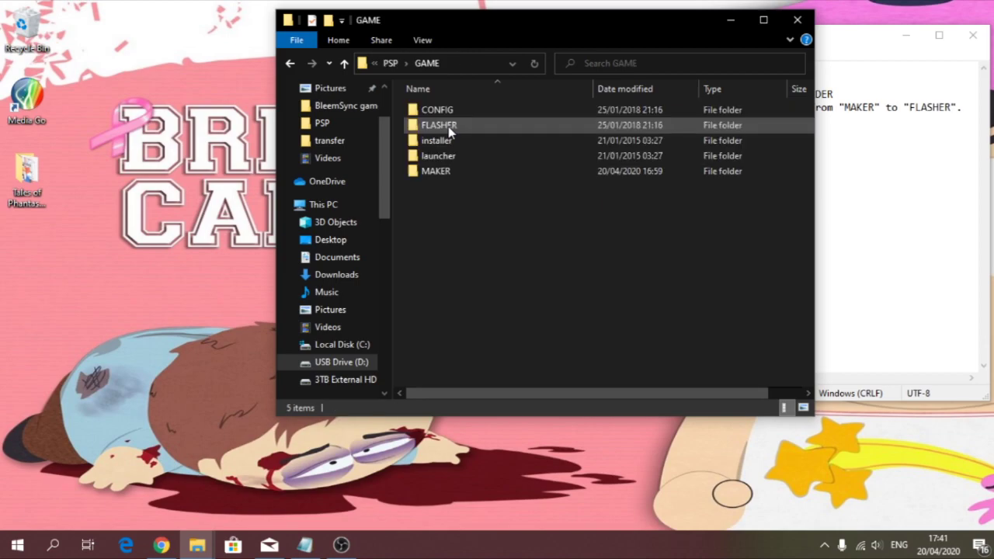
double_click(441, 172)
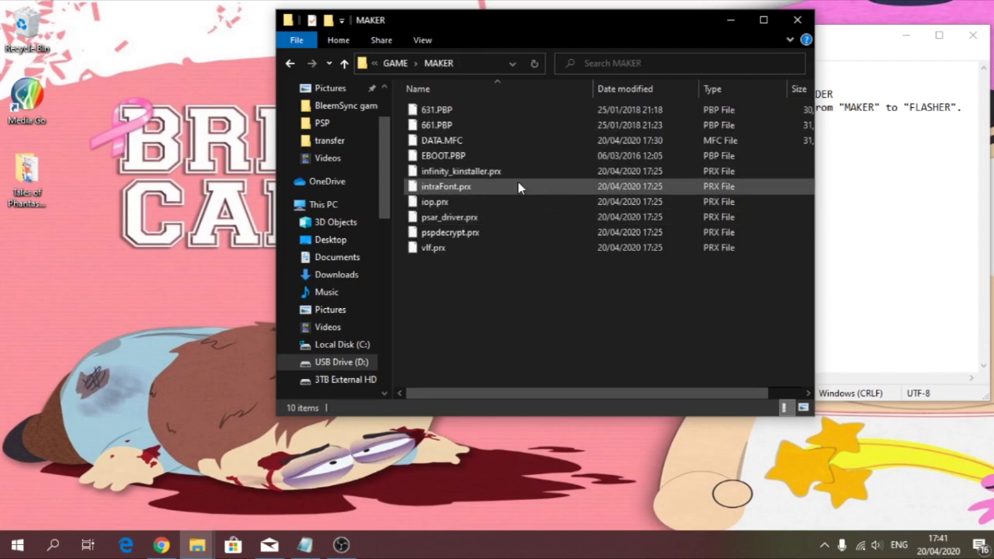
left_click(441, 146)
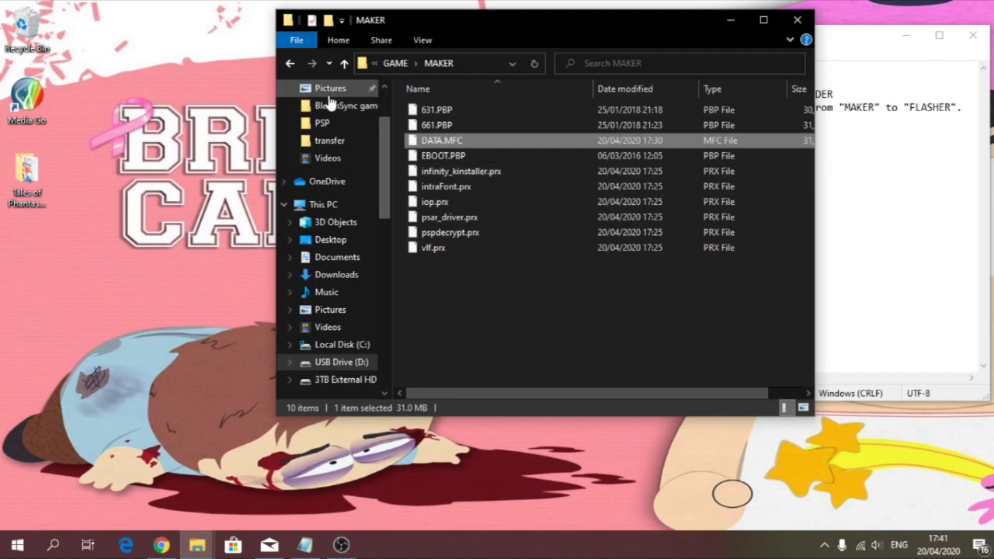
left_click(290, 64)
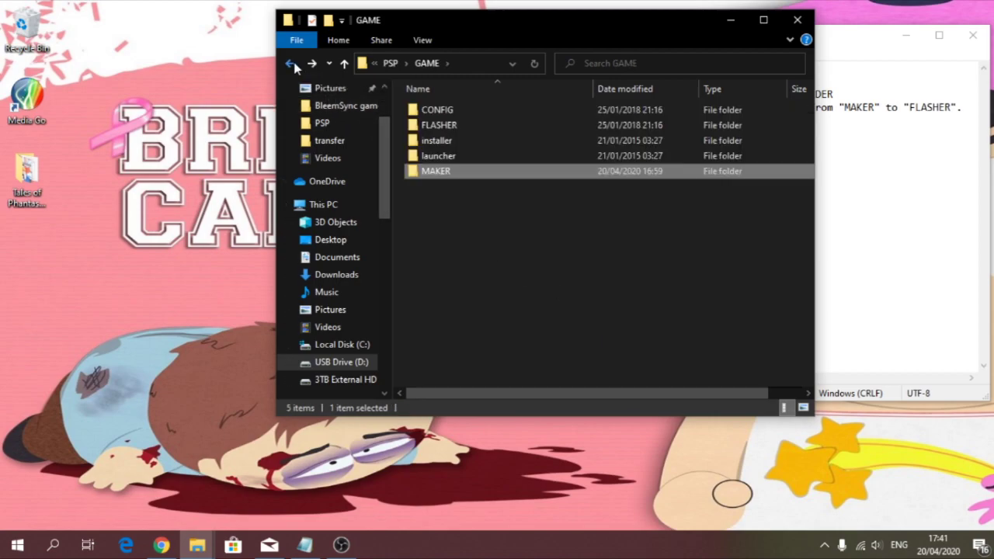
double_click(443, 126)
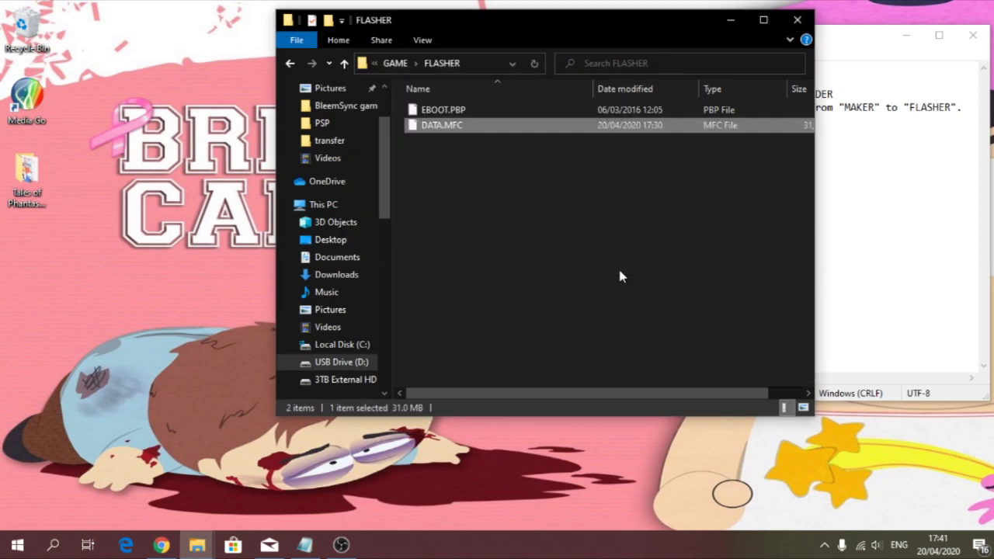
left_click(605, 266)
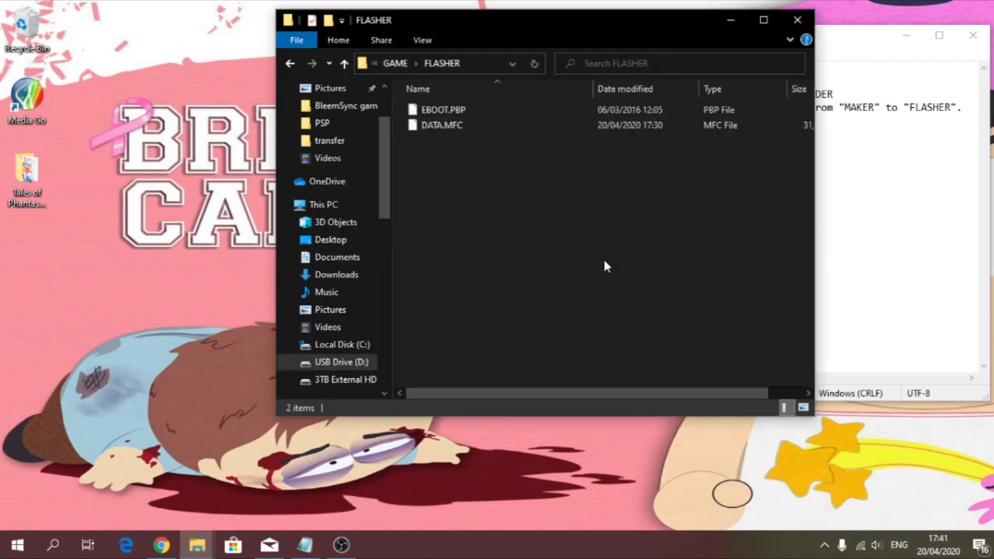
left_click(799, 20)
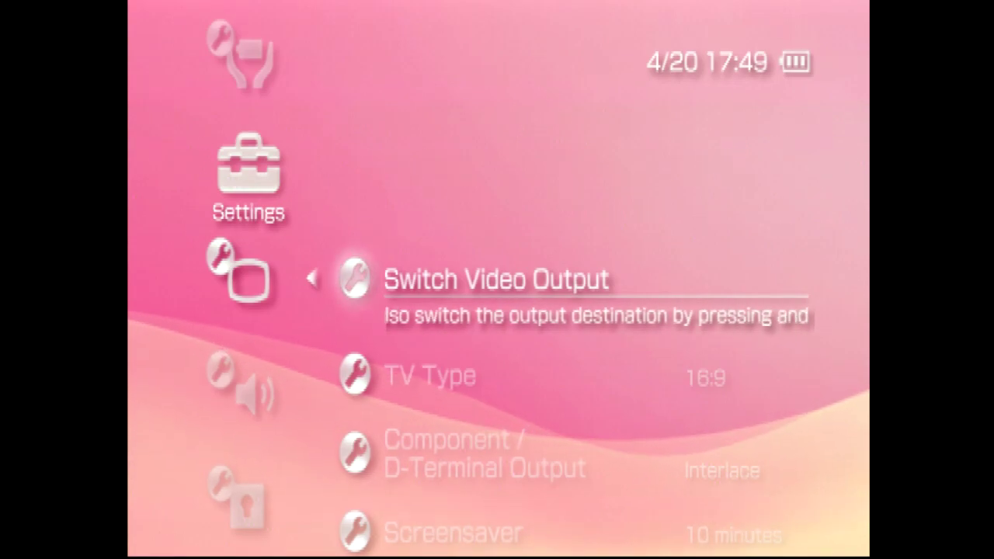
Step: Switch to the PSP, leave the Connected Display Settings, and open the Memory Stick's contents in the Game category
key("Left")
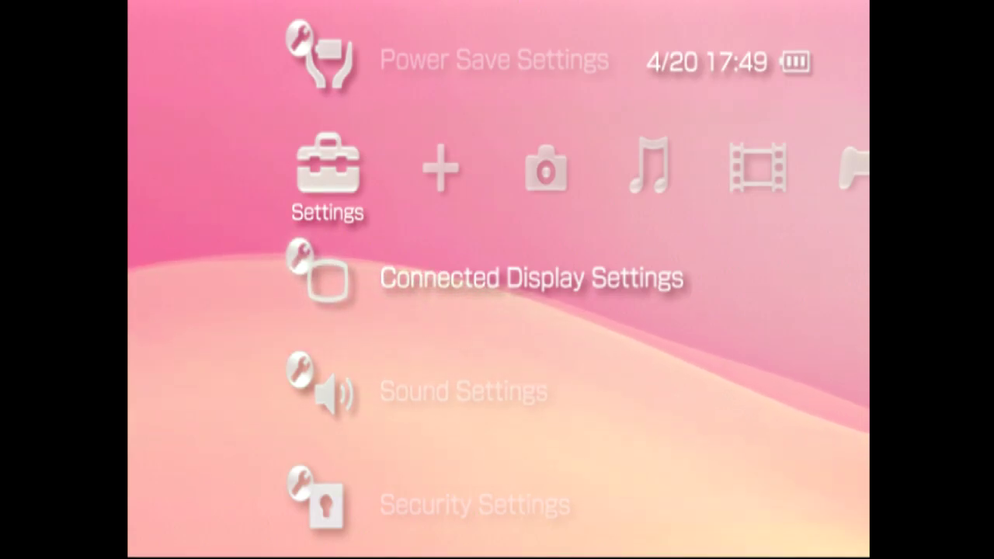
key("Right")
key("Right")
key("Right")
key("Right")
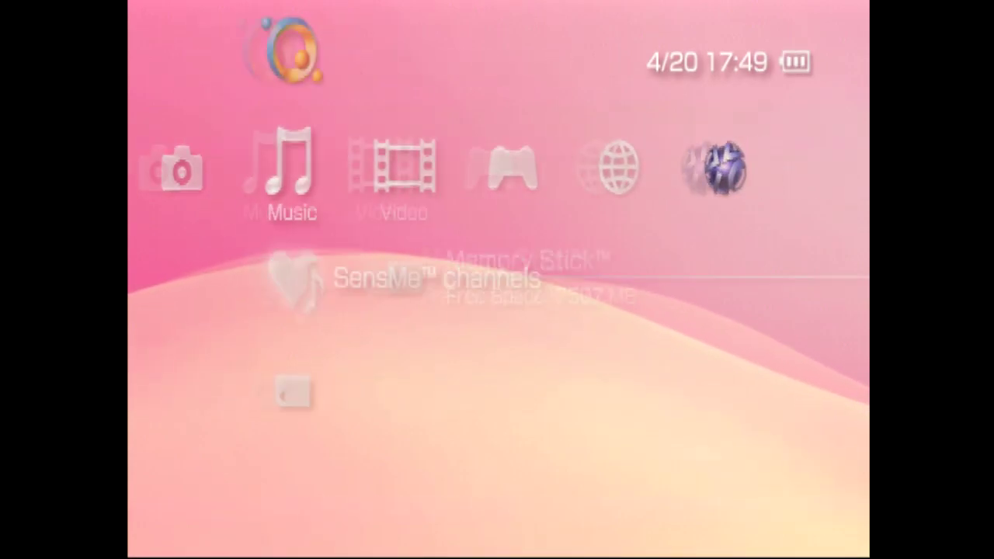
key("Right")
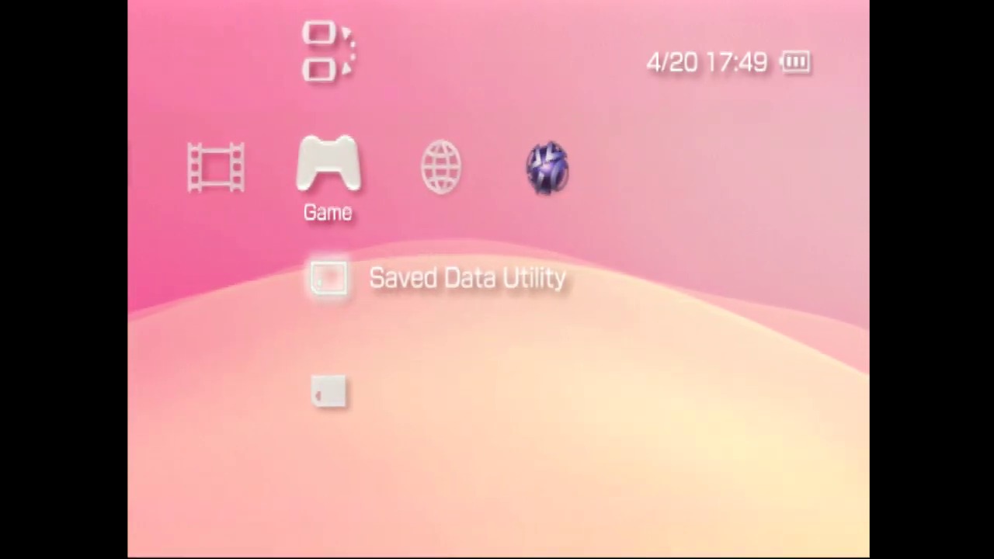
key("Down")
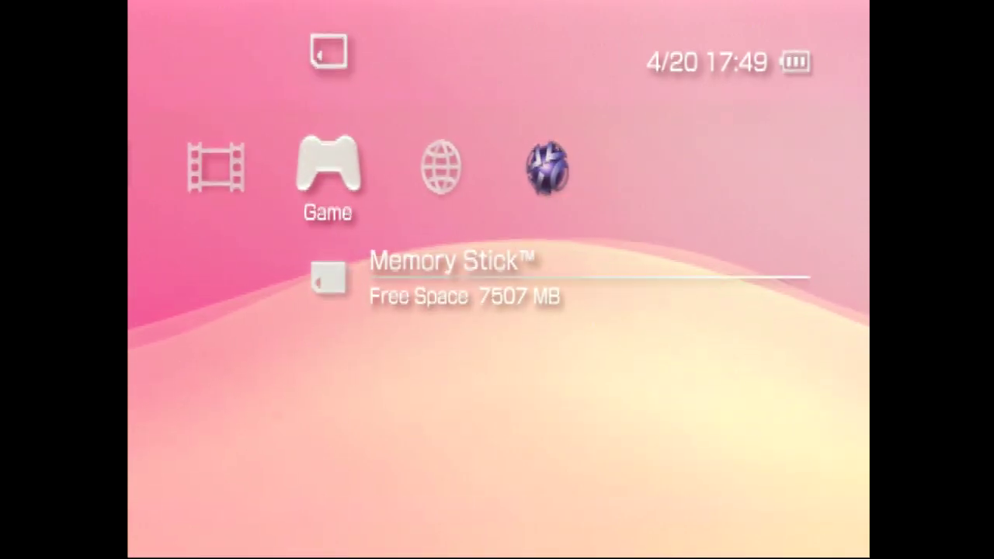
key("Return")
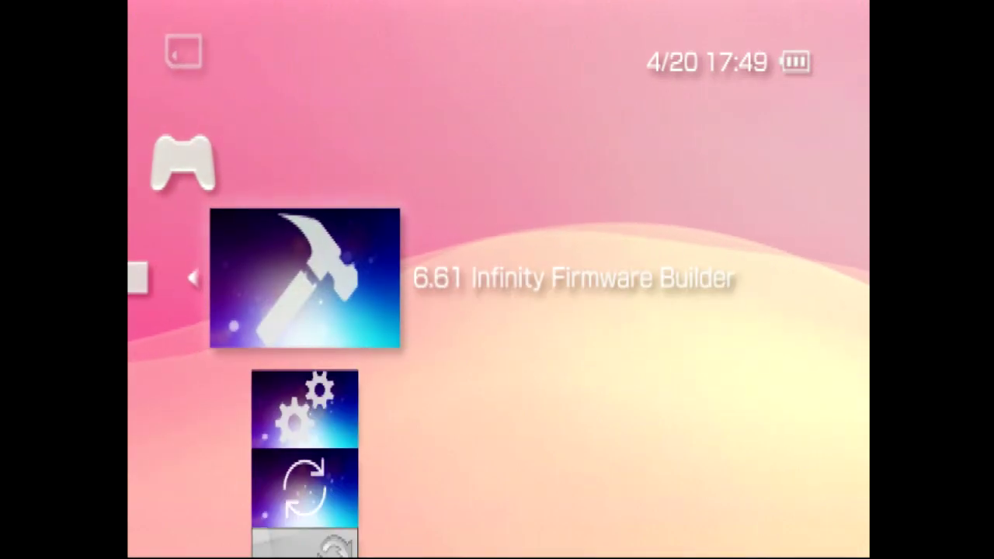
Step: Try to launch 6.61 Infinity Firmware Flasher from the Memory Stick, dismissing the dialog and retrying once
key("Down")
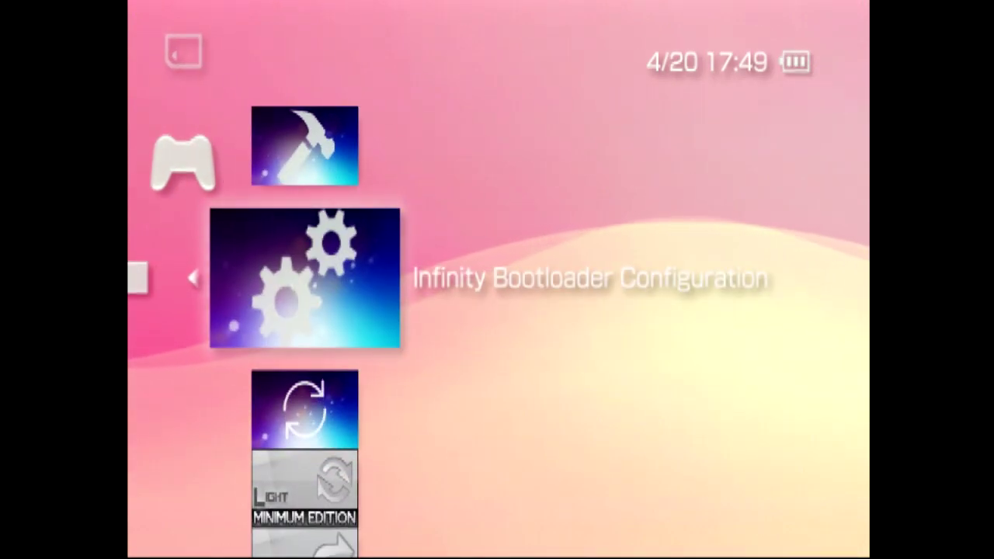
key("Down")
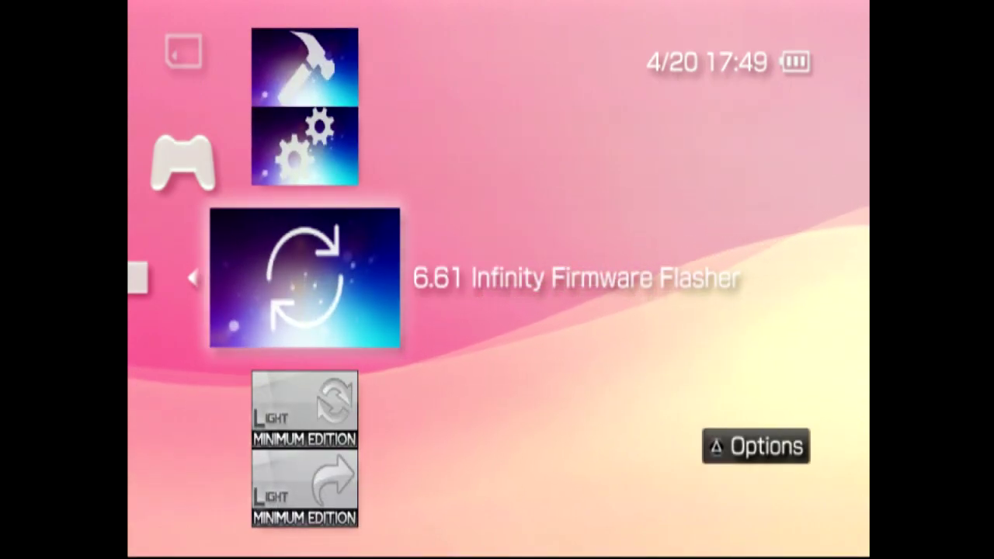
key("Return")
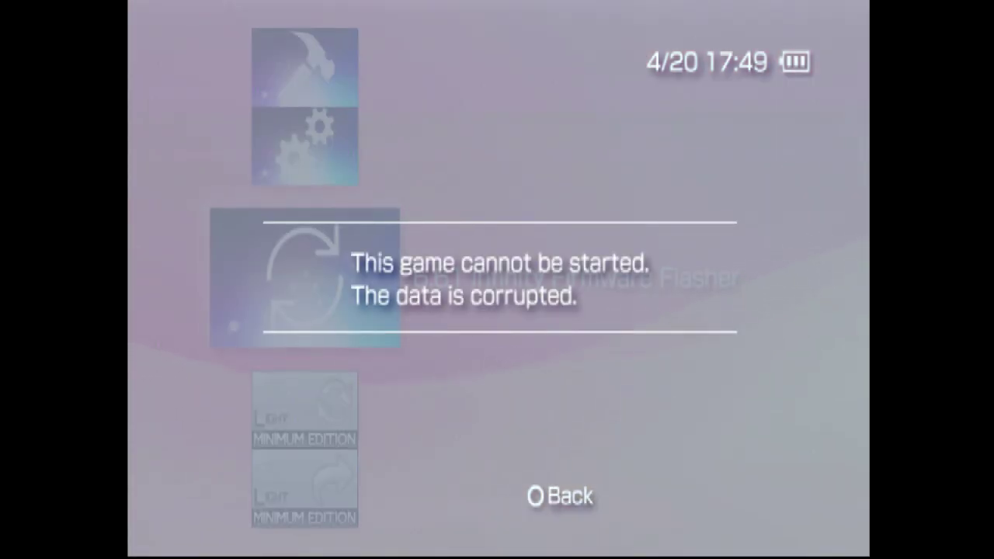
key("Escape")
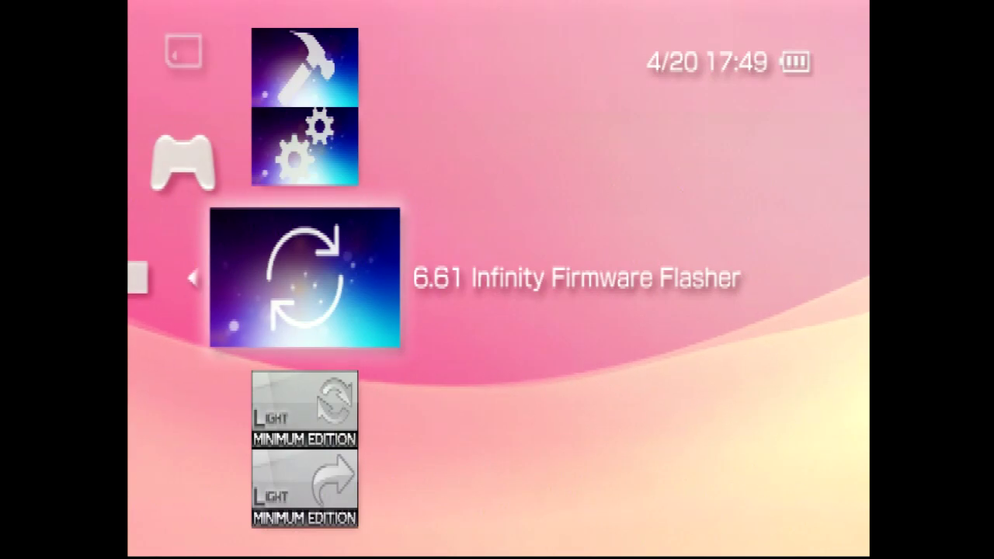
key("Return")
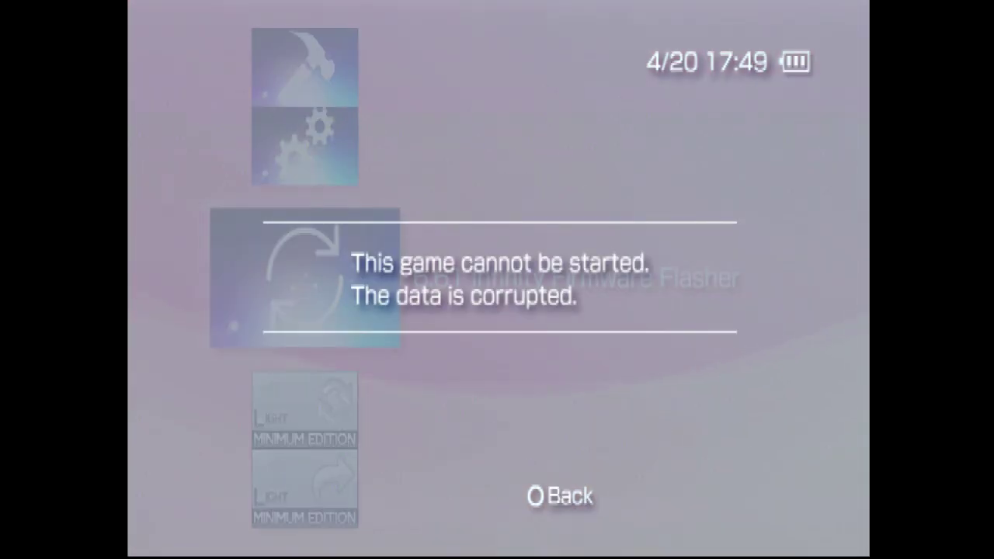
key("Escape")
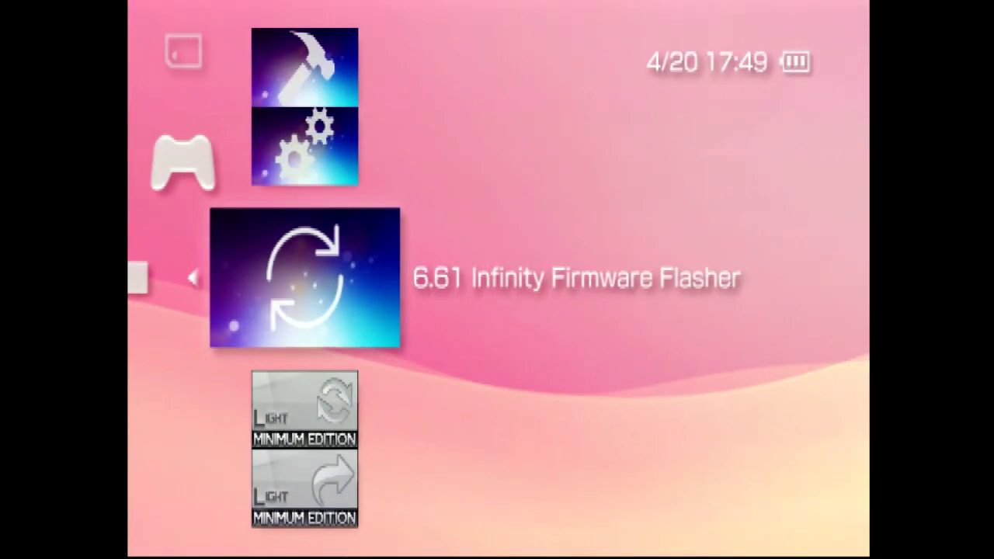
Step: Run LME Launcher for 661 again from the Memory Stick
key("Down")
key("Down")
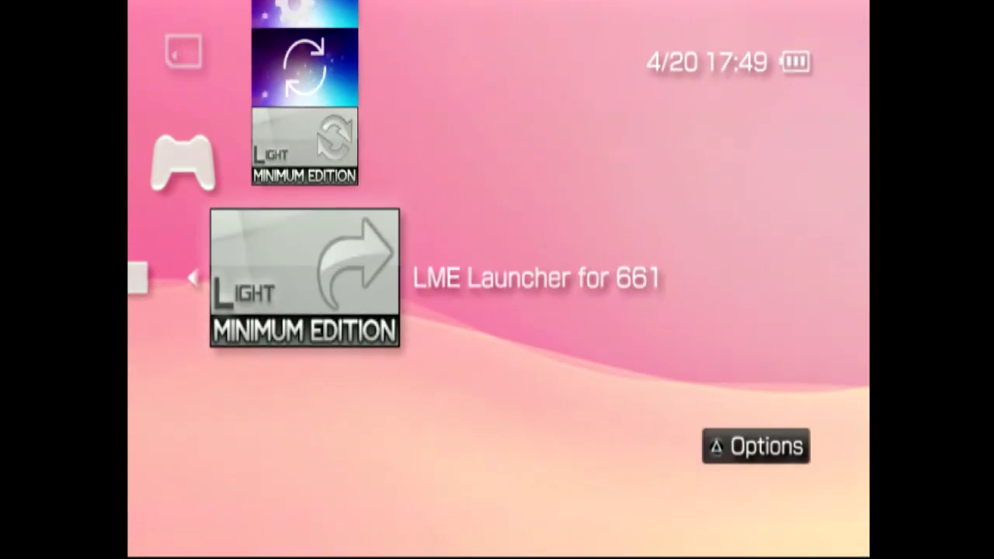
key("Return")
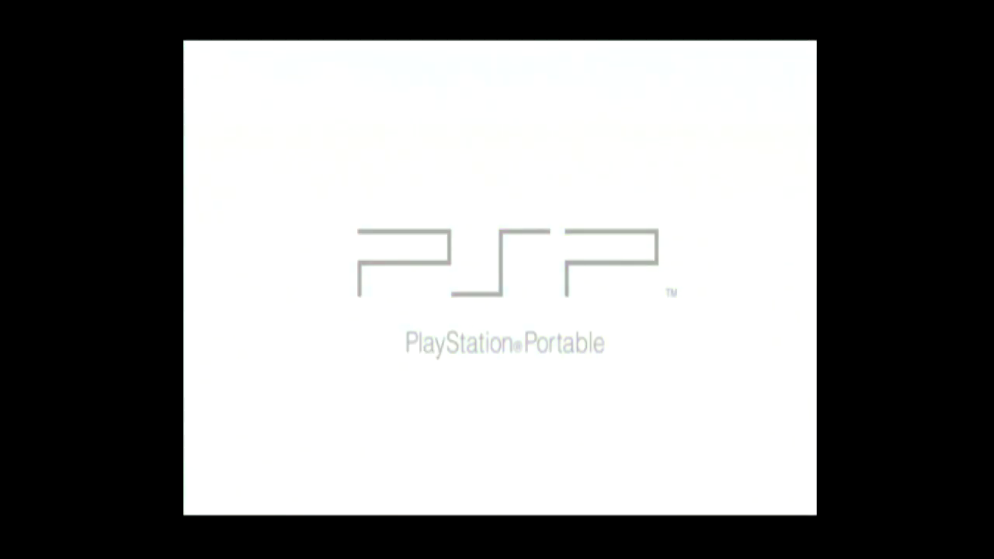